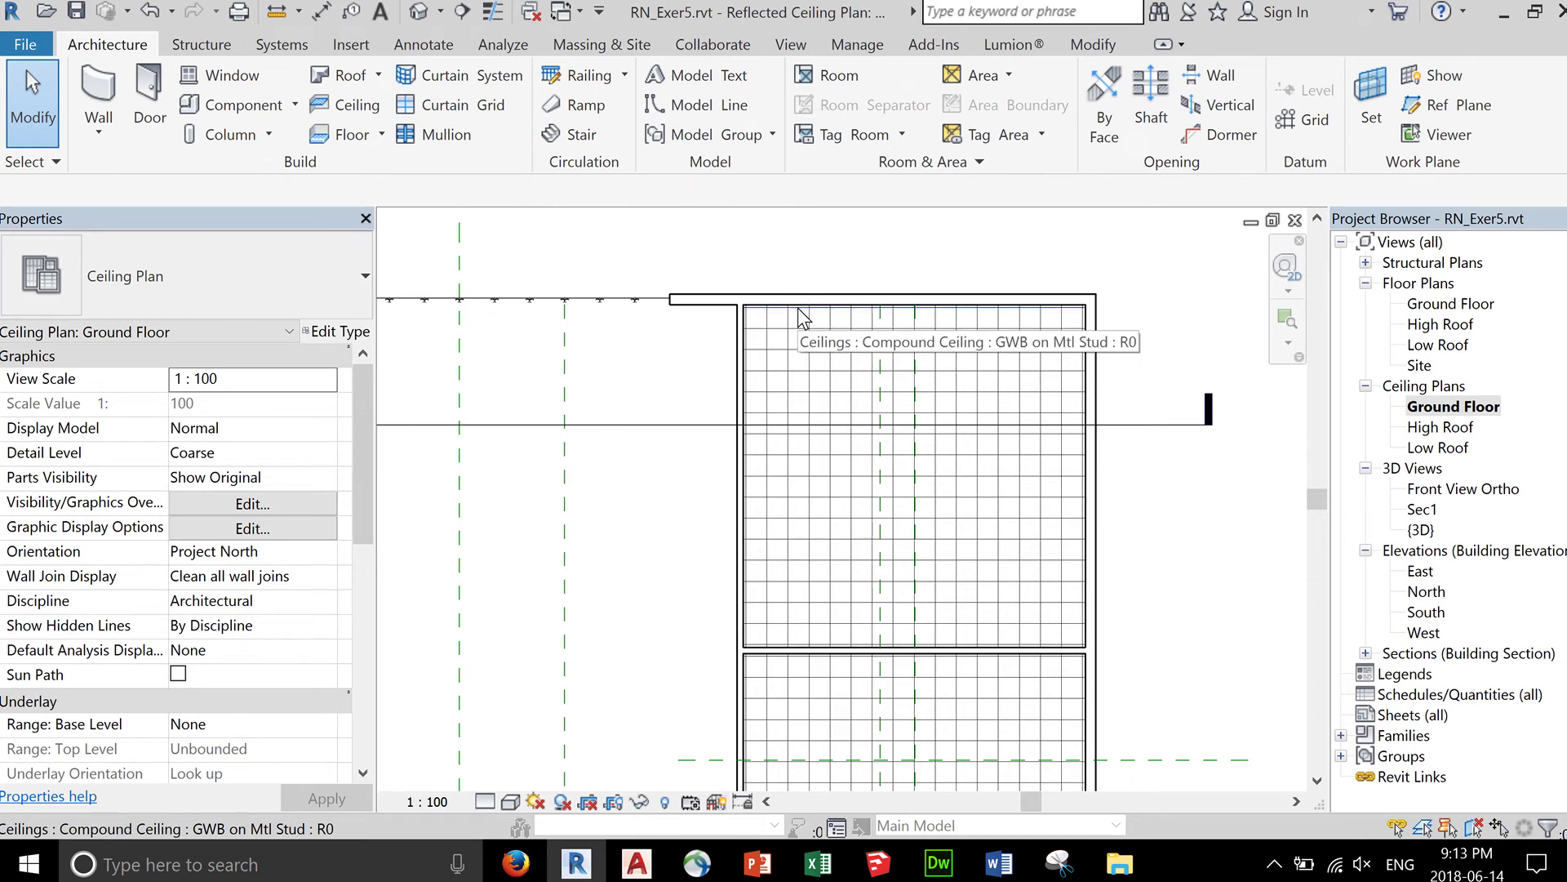
Edit the boundary of the upper-right room's ceiling and offset copies of its four edges 750 mm inward.
click(804, 316)
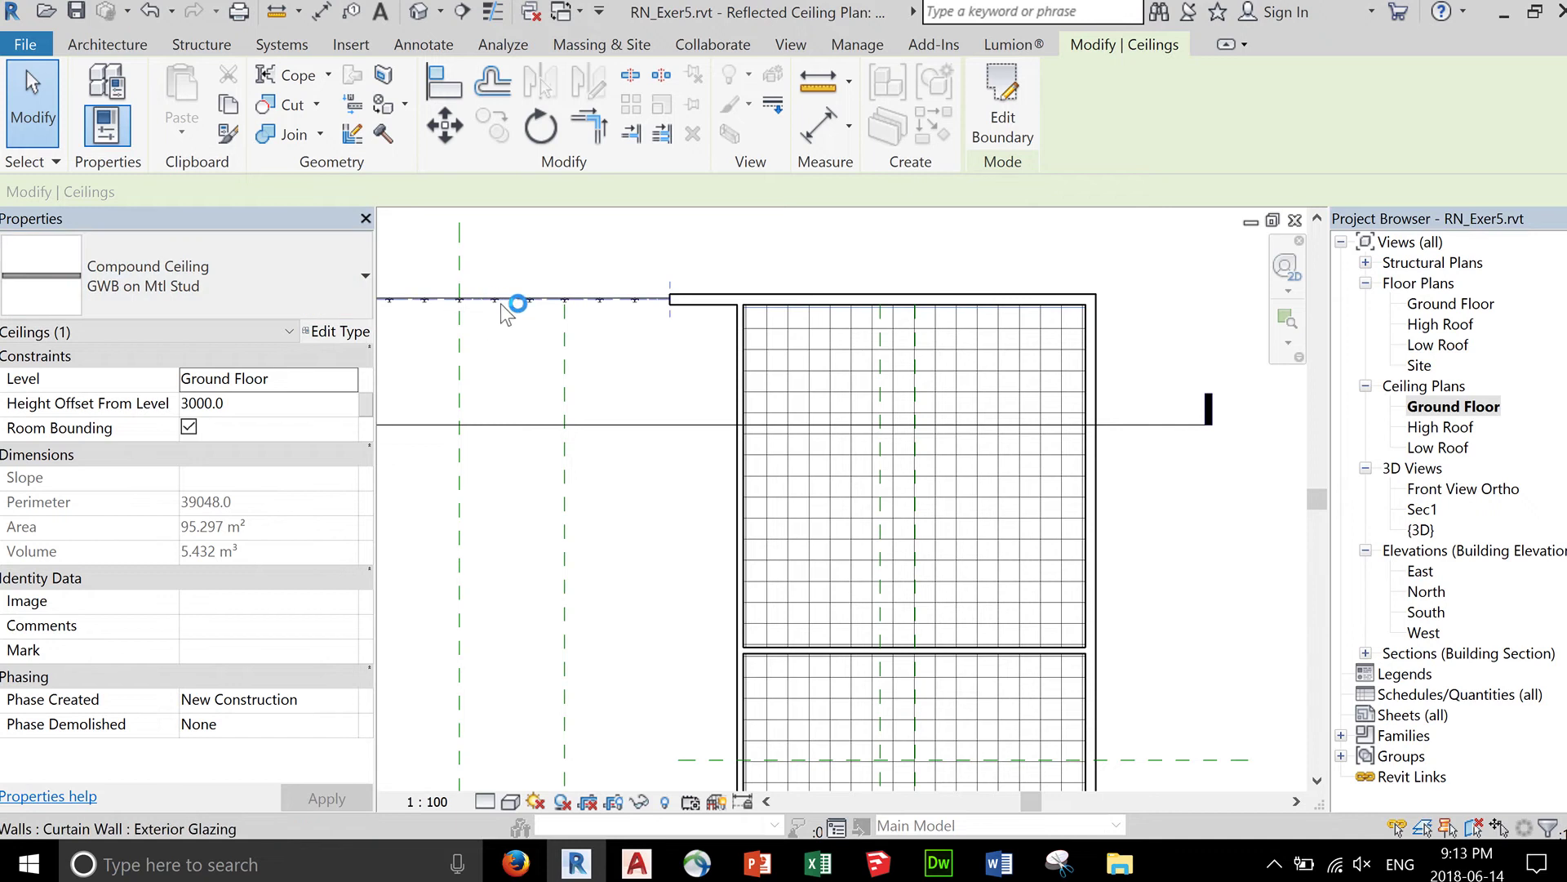
click(1024, 129)
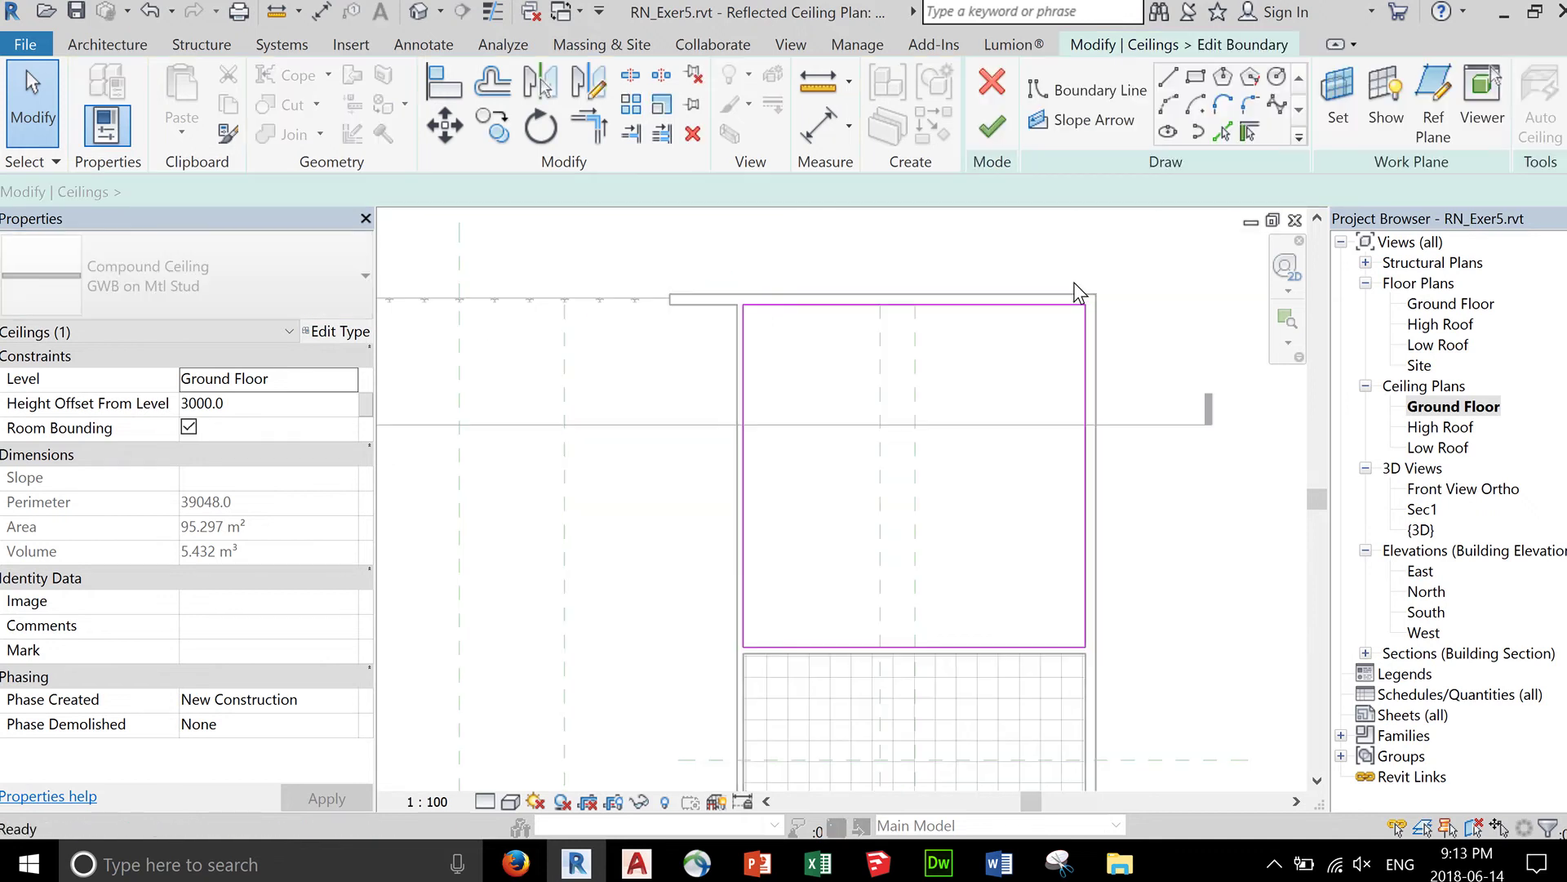
click(1197, 79)
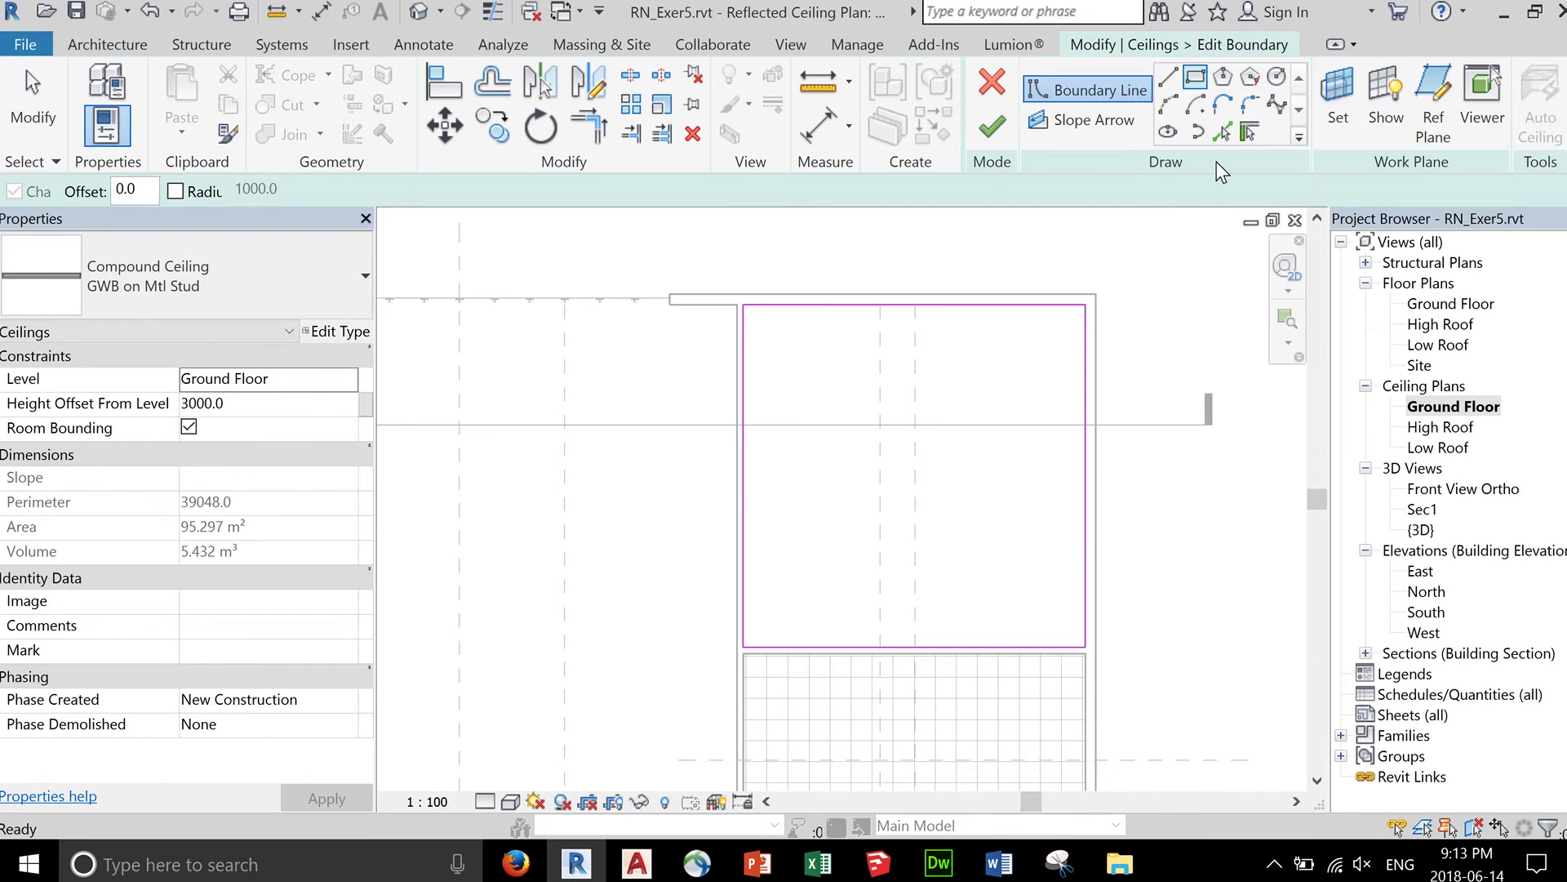
click(494, 86)
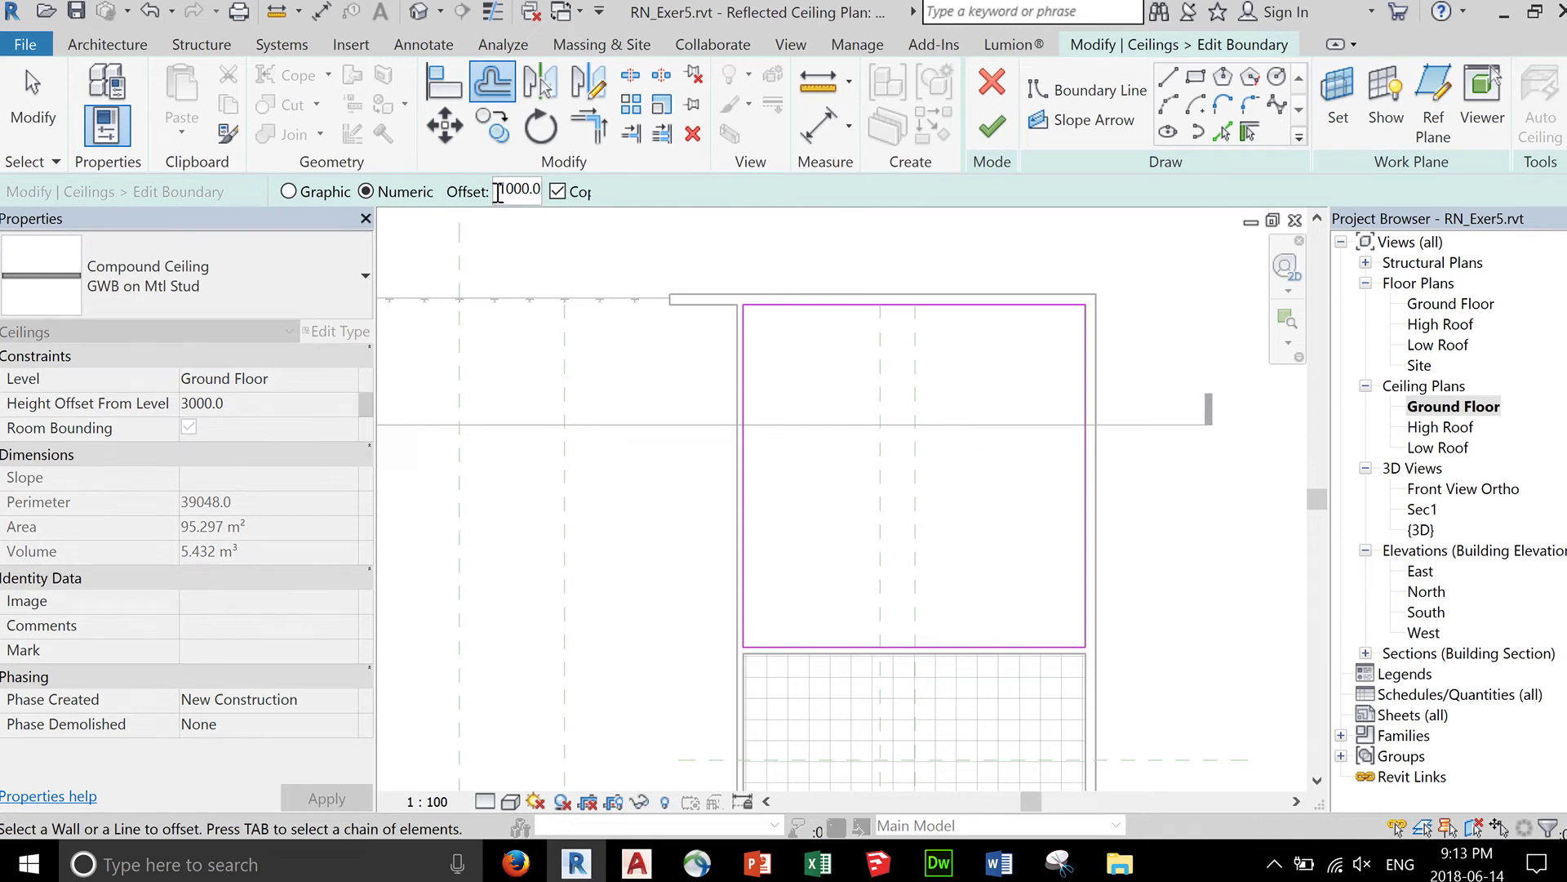
double_click(500, 192)
text(57.0)
click(749, 346)
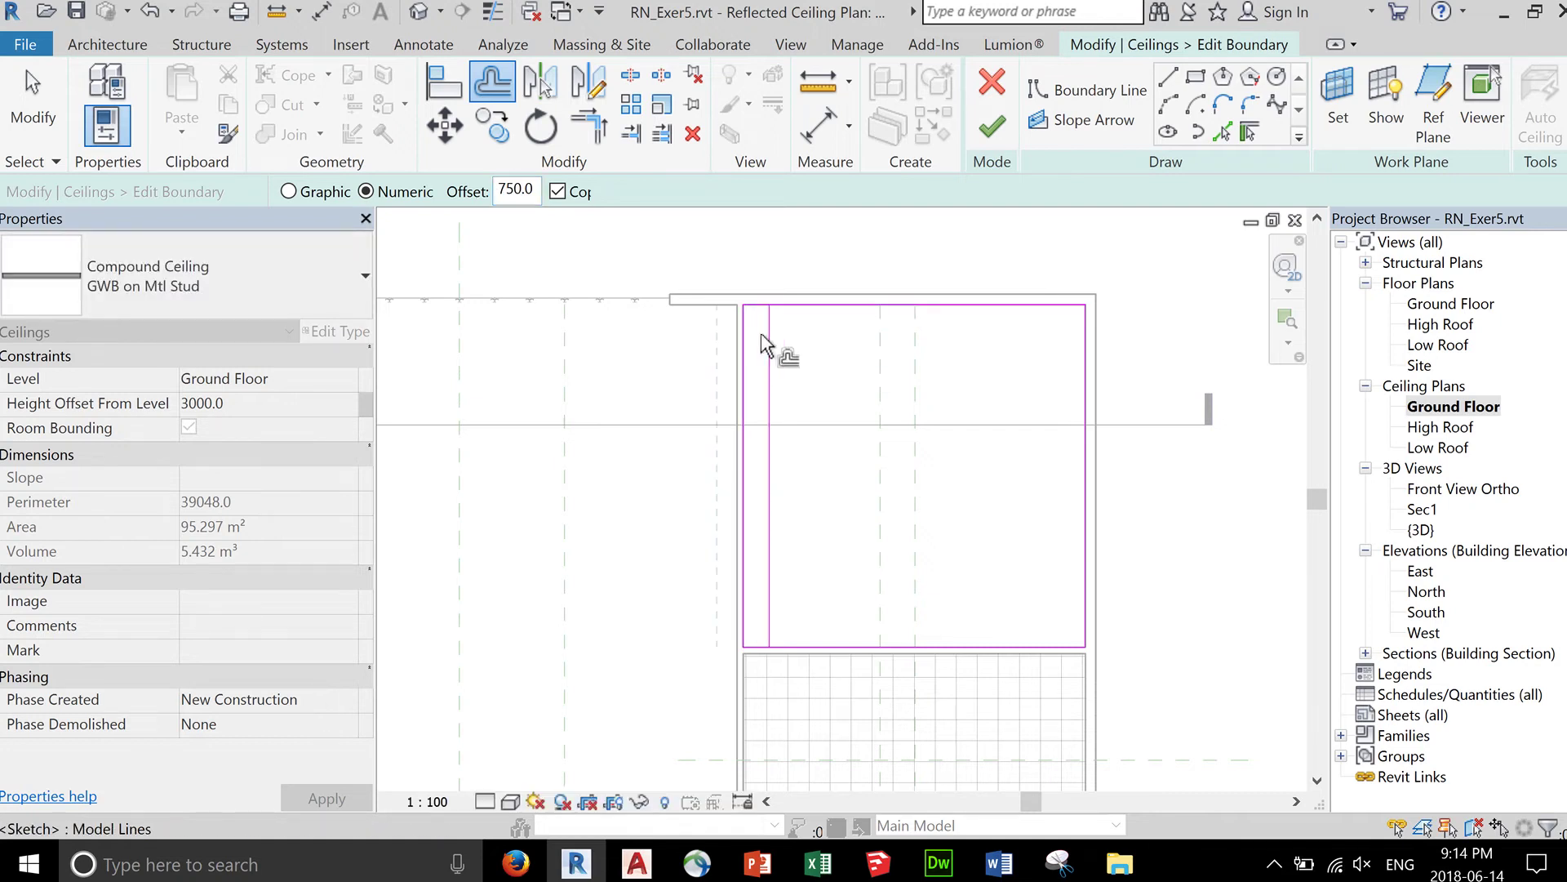
click(837, 320)
click(1085, 404)
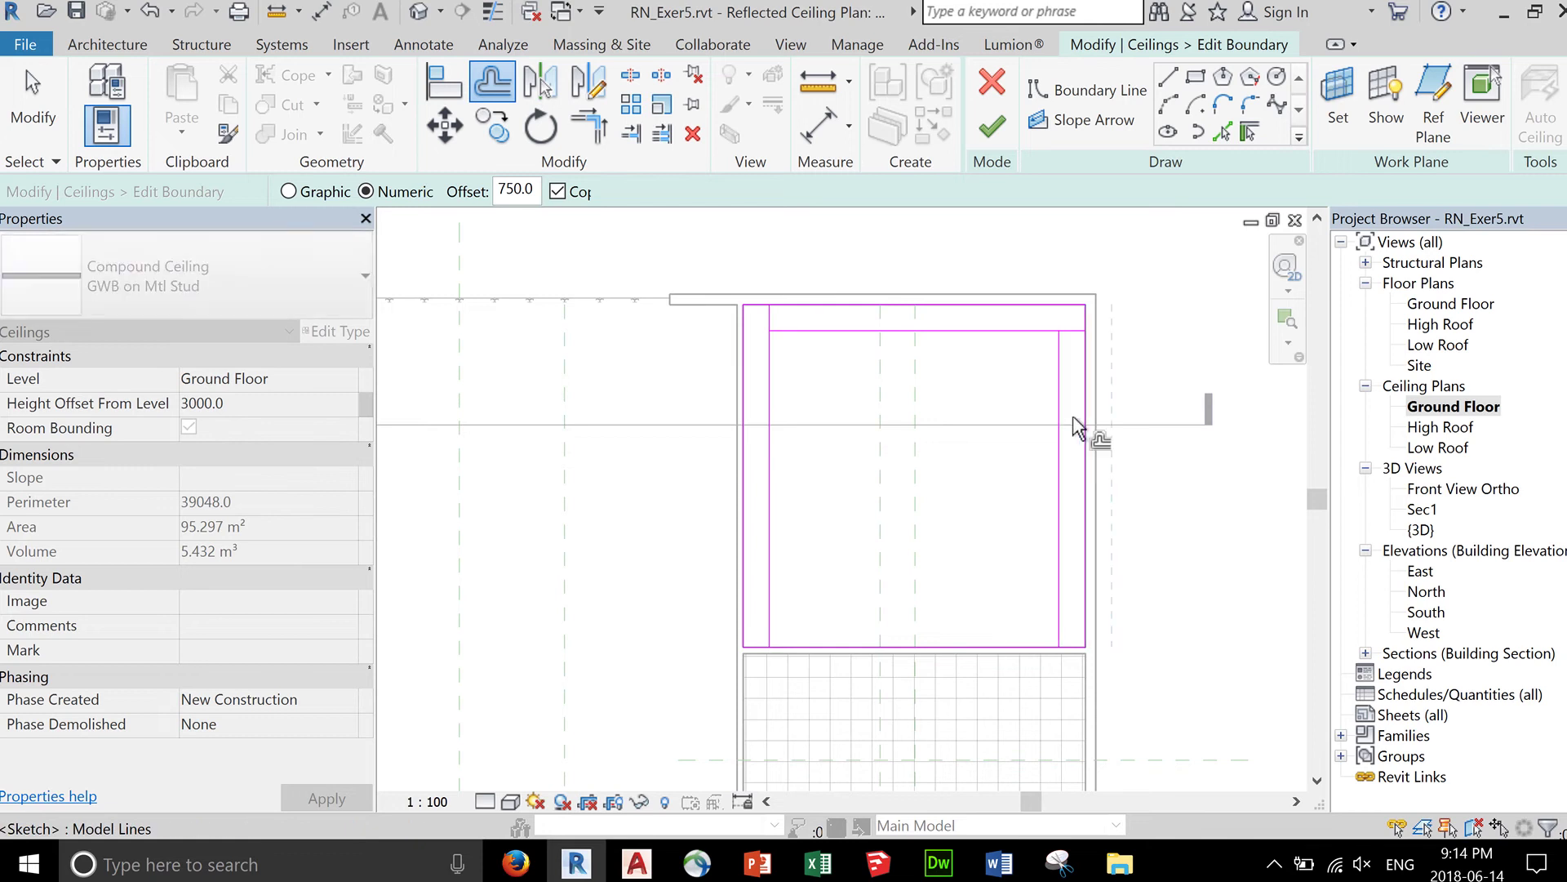
click(975, 651)
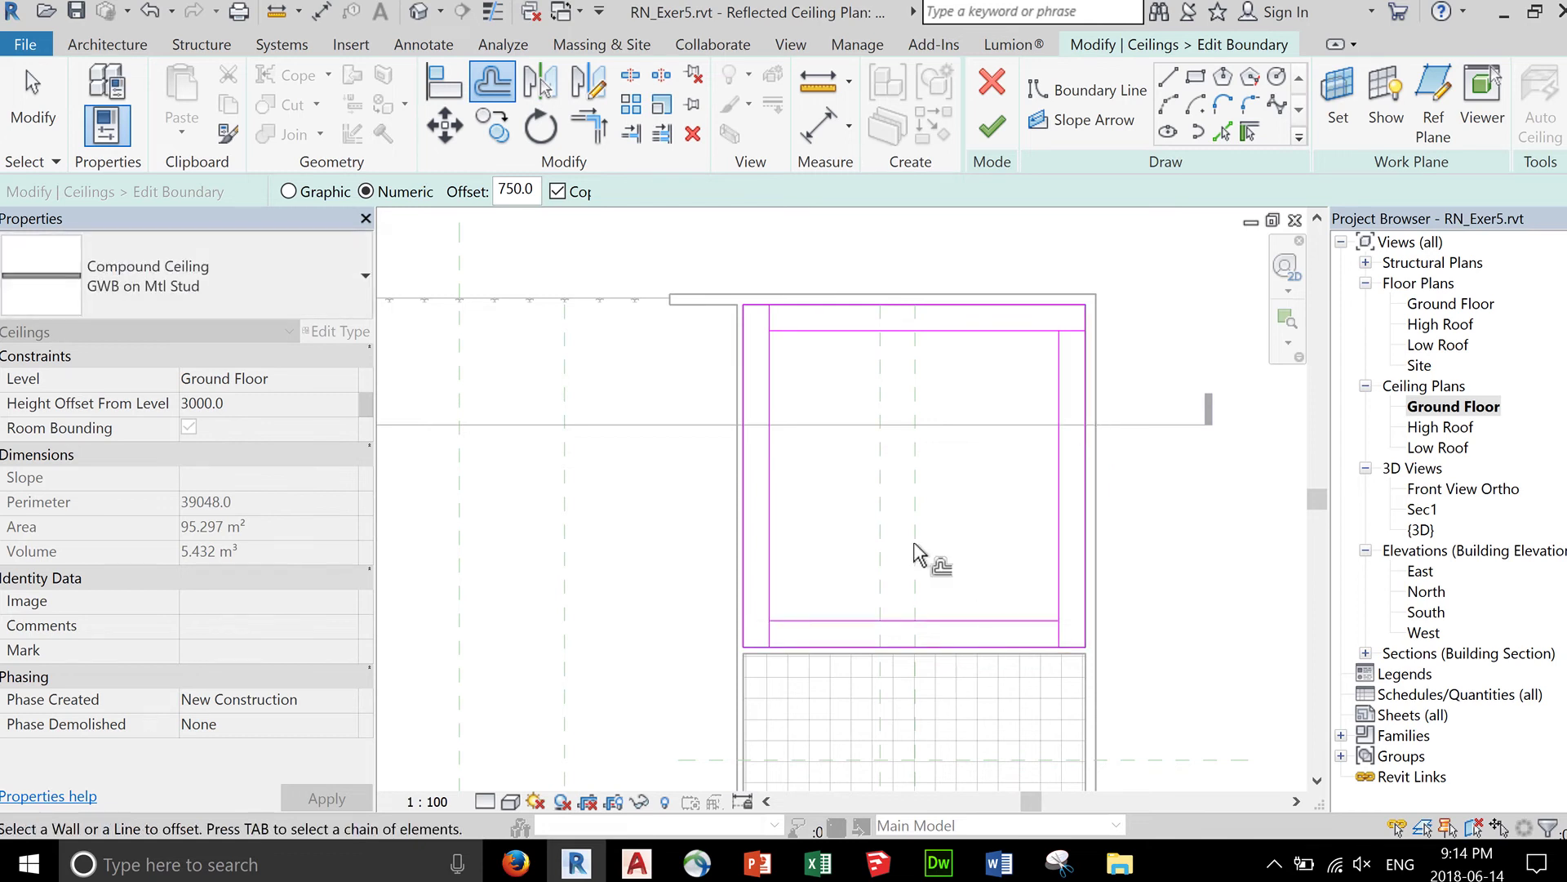
Trim the offset lines at their corners into a closed inner rectangle and finish the ceiling boundary edit.
key(t)
key(r)
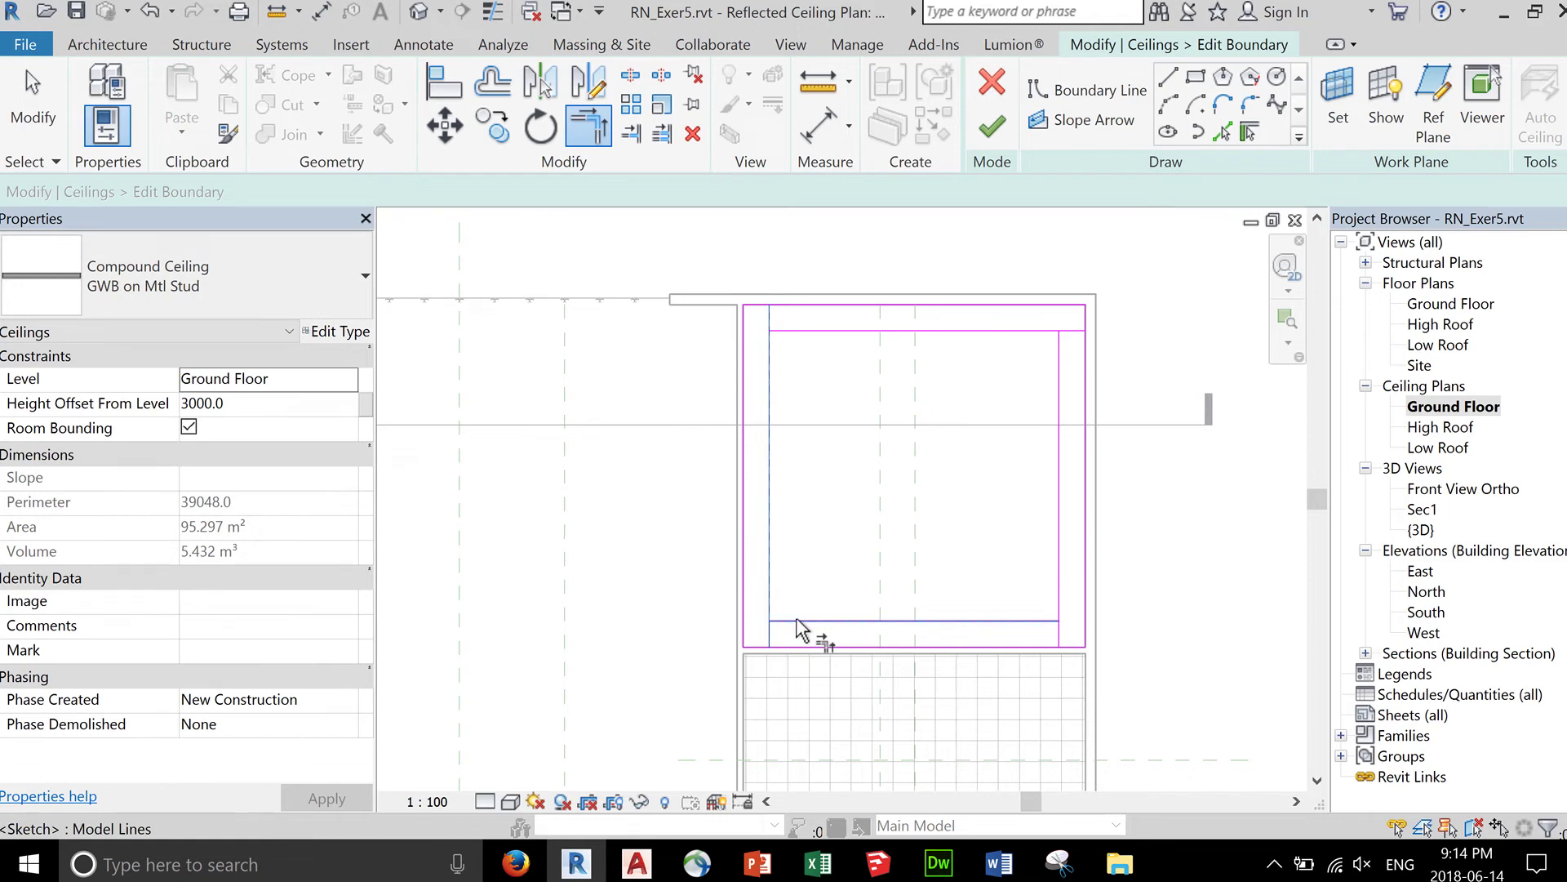
click(1022, 622)
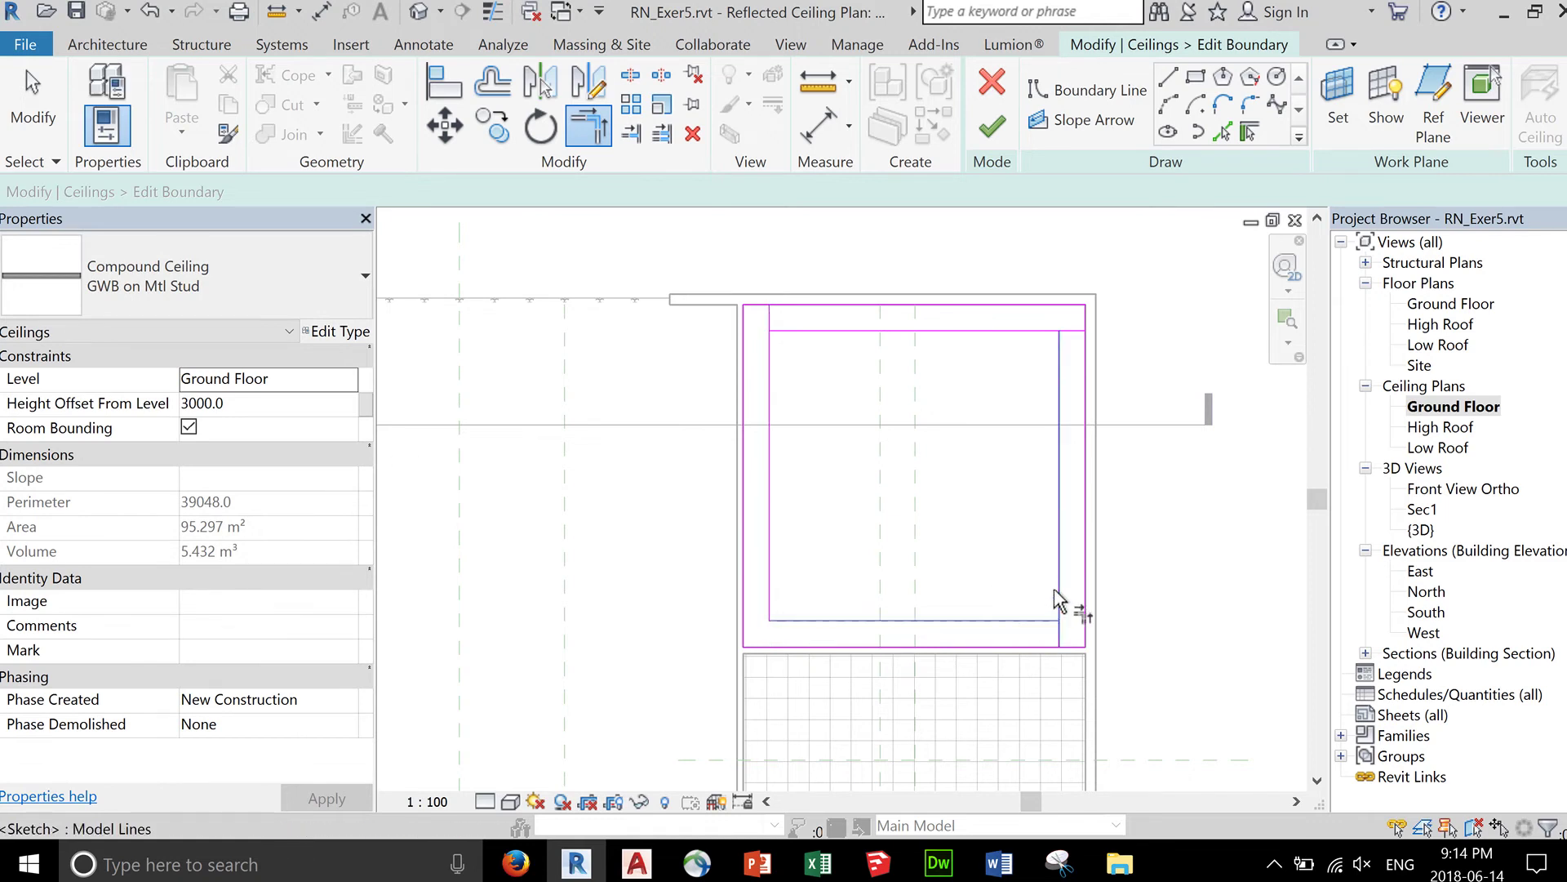
click(1060, 602)
click(1050, 359)
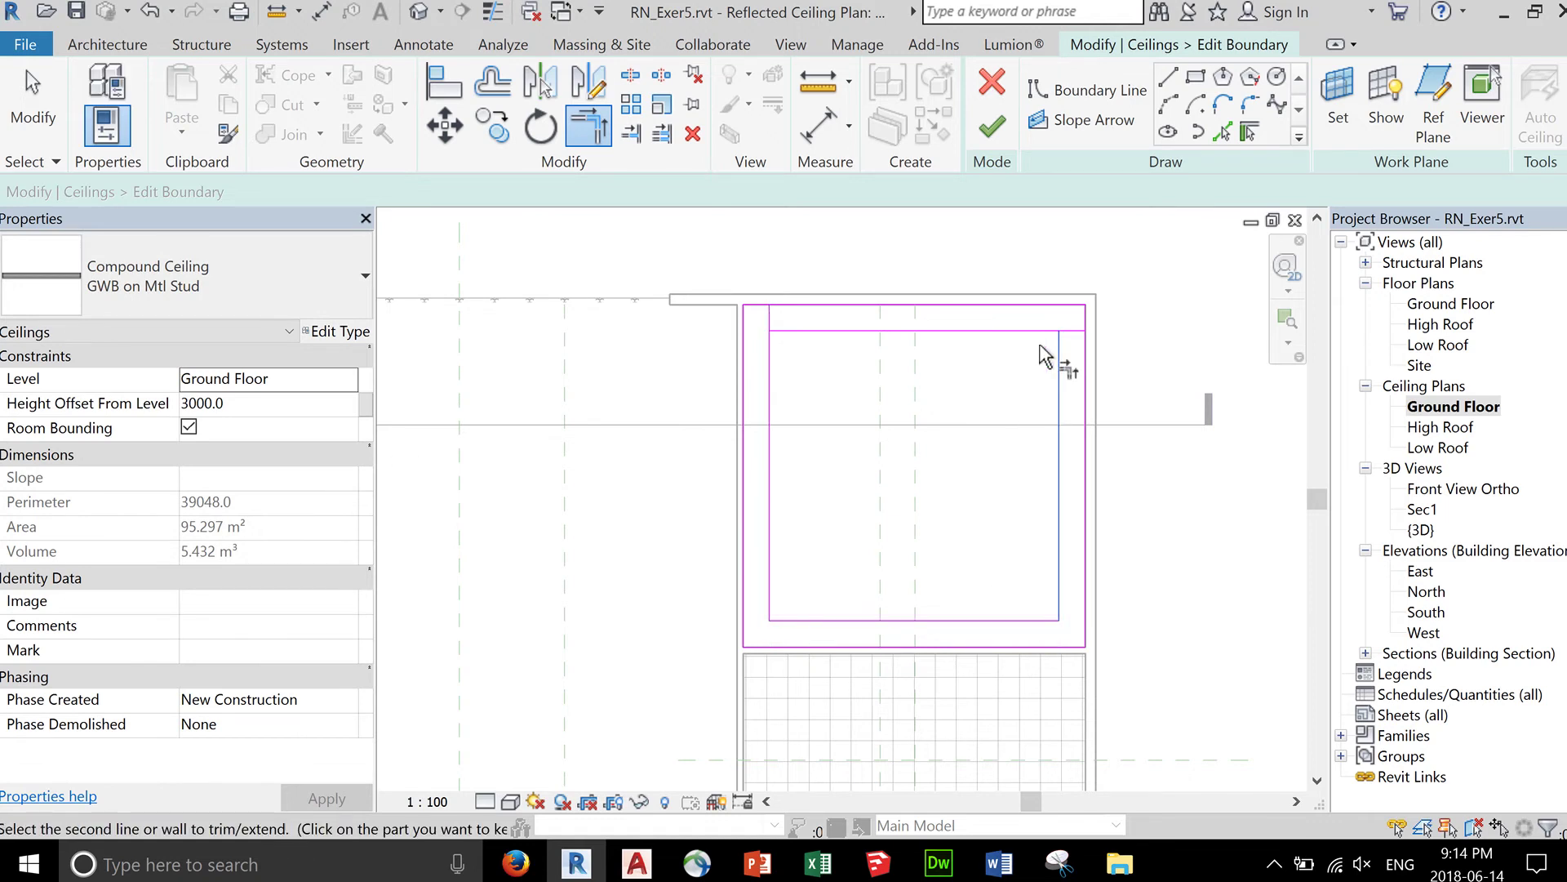
click(1035, 335)
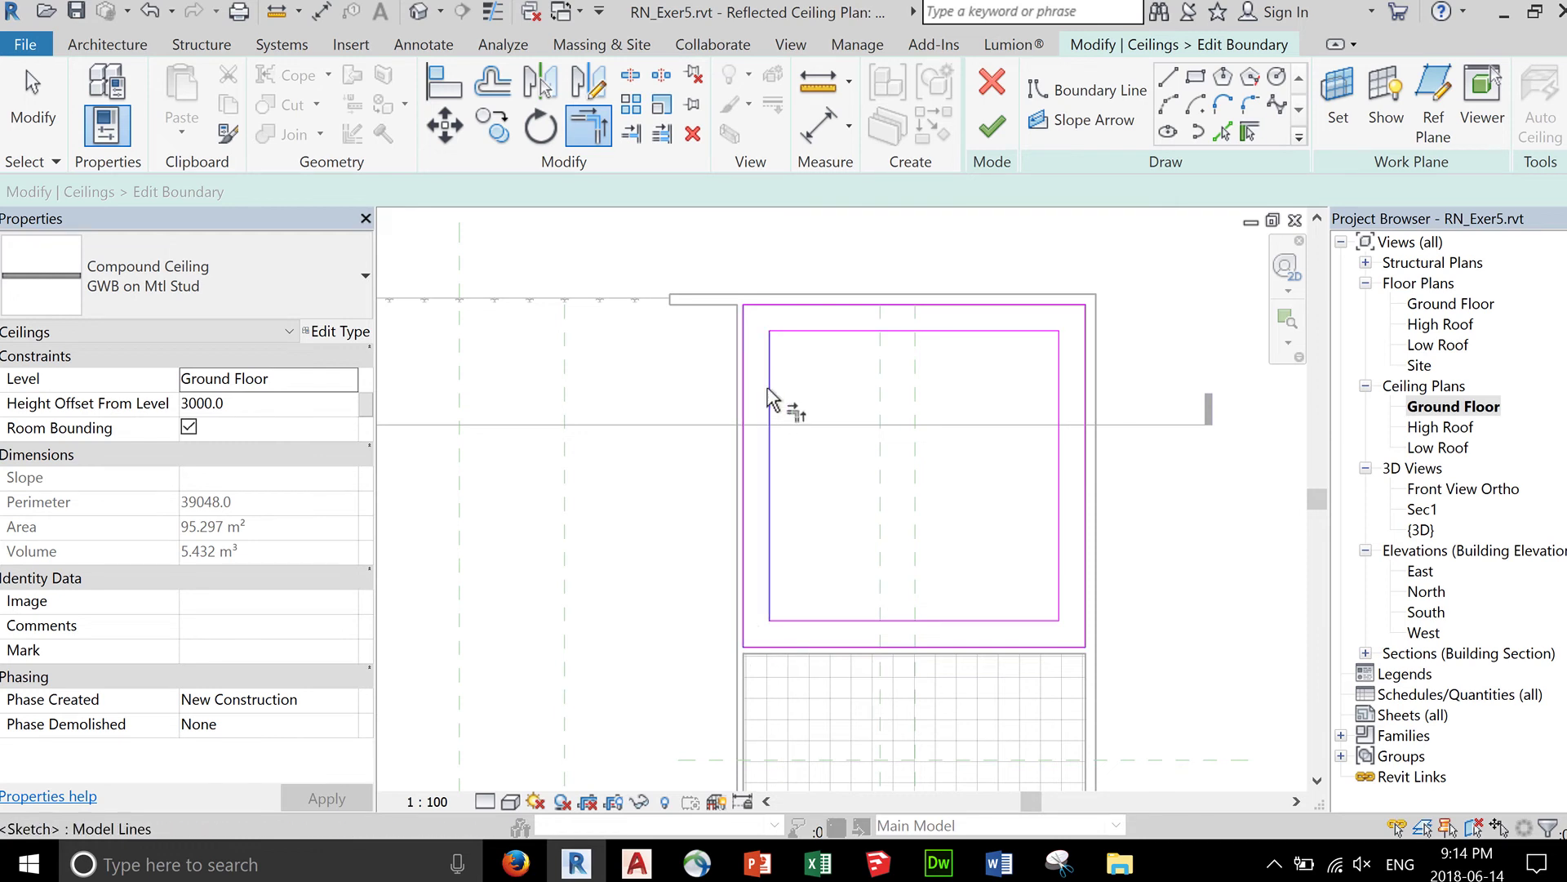
click(992, 126)
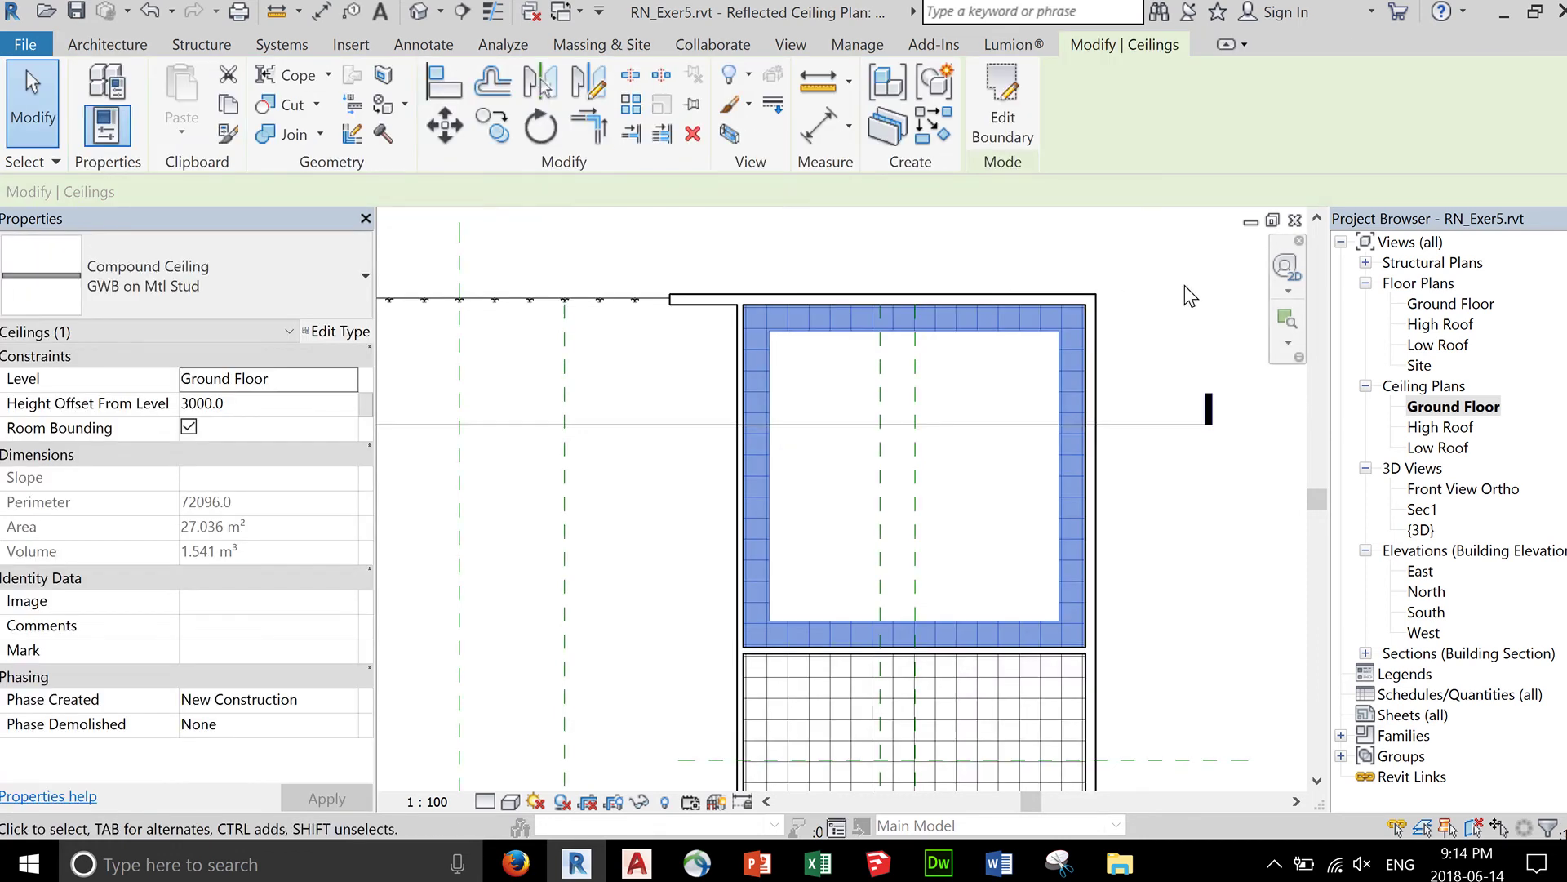
click(1186, 285)
Start a new GWB on Mtl Stud compound ceiling on Ground Floor with a height offset of 4000 mm.
scroll(988, 439, down, 3)
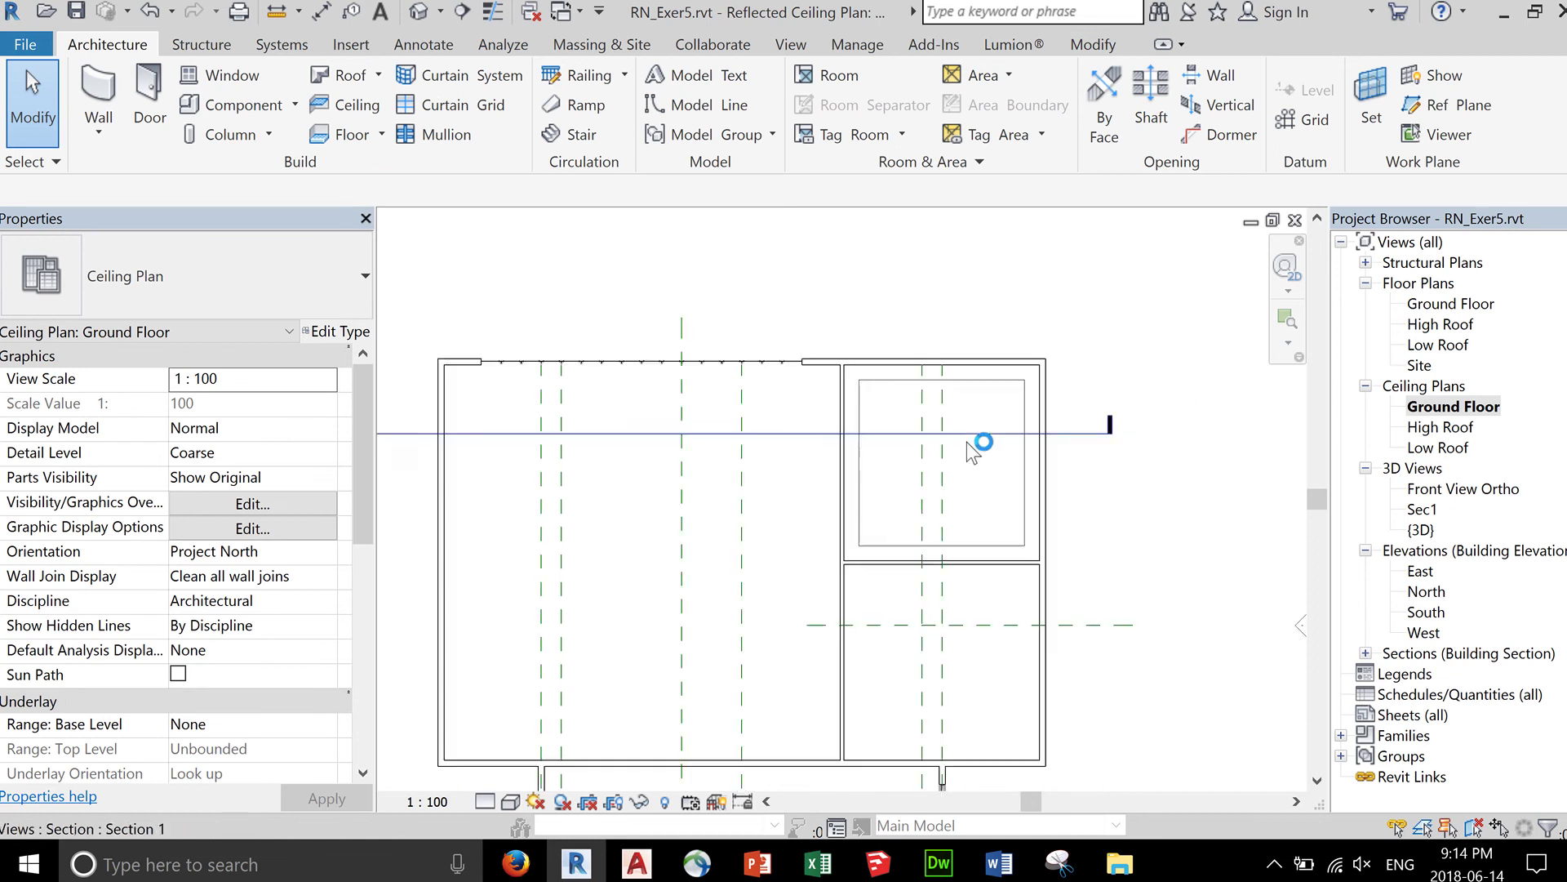
scroll(976, 471, up, 1)
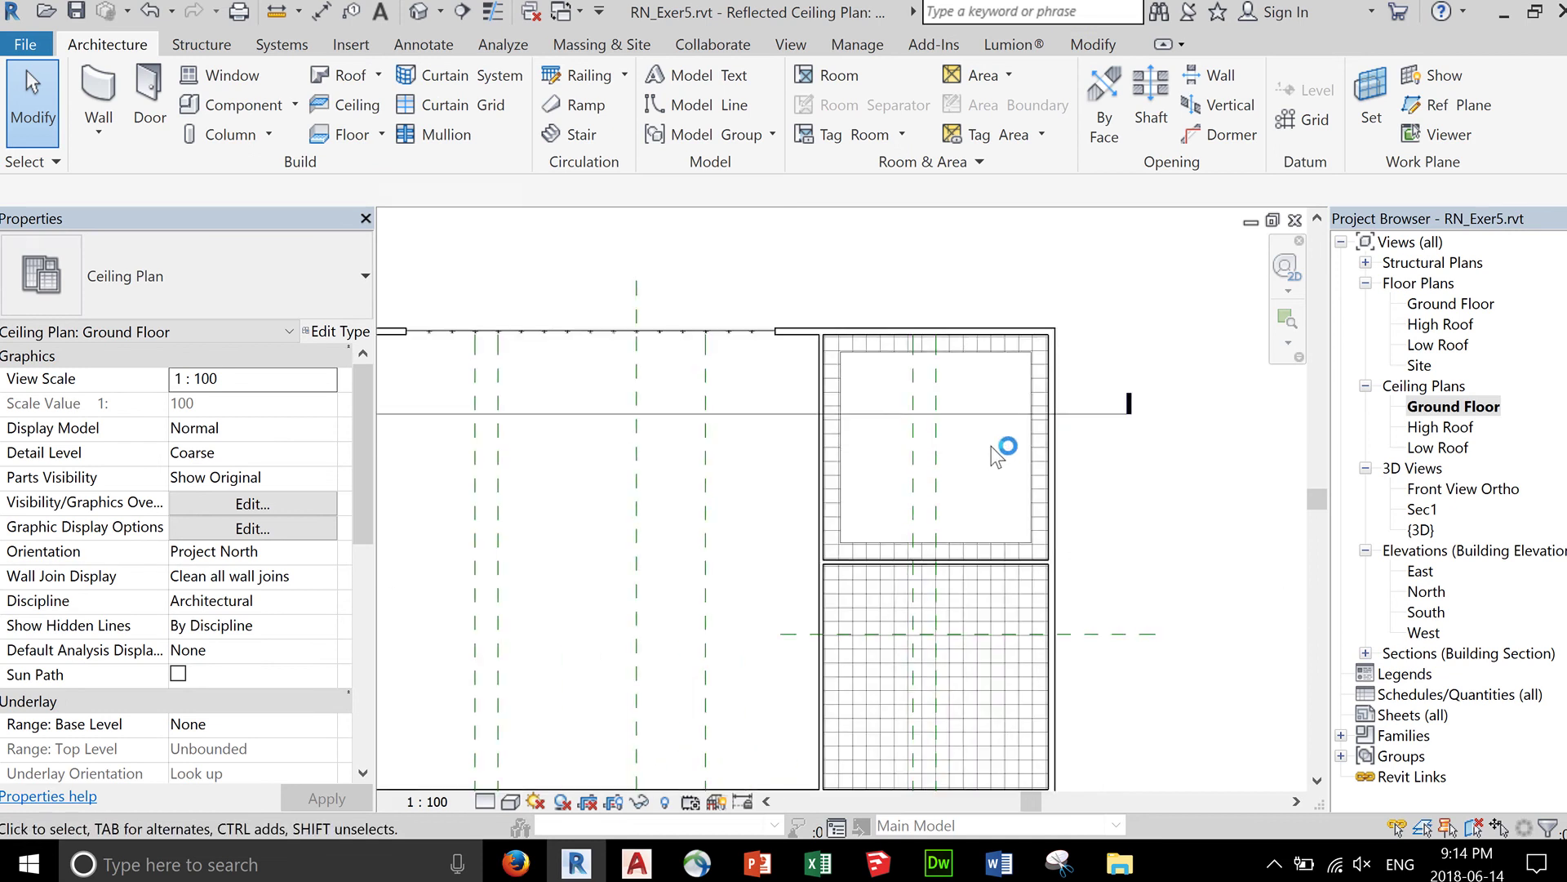
scroll(963, 301, down, 1)
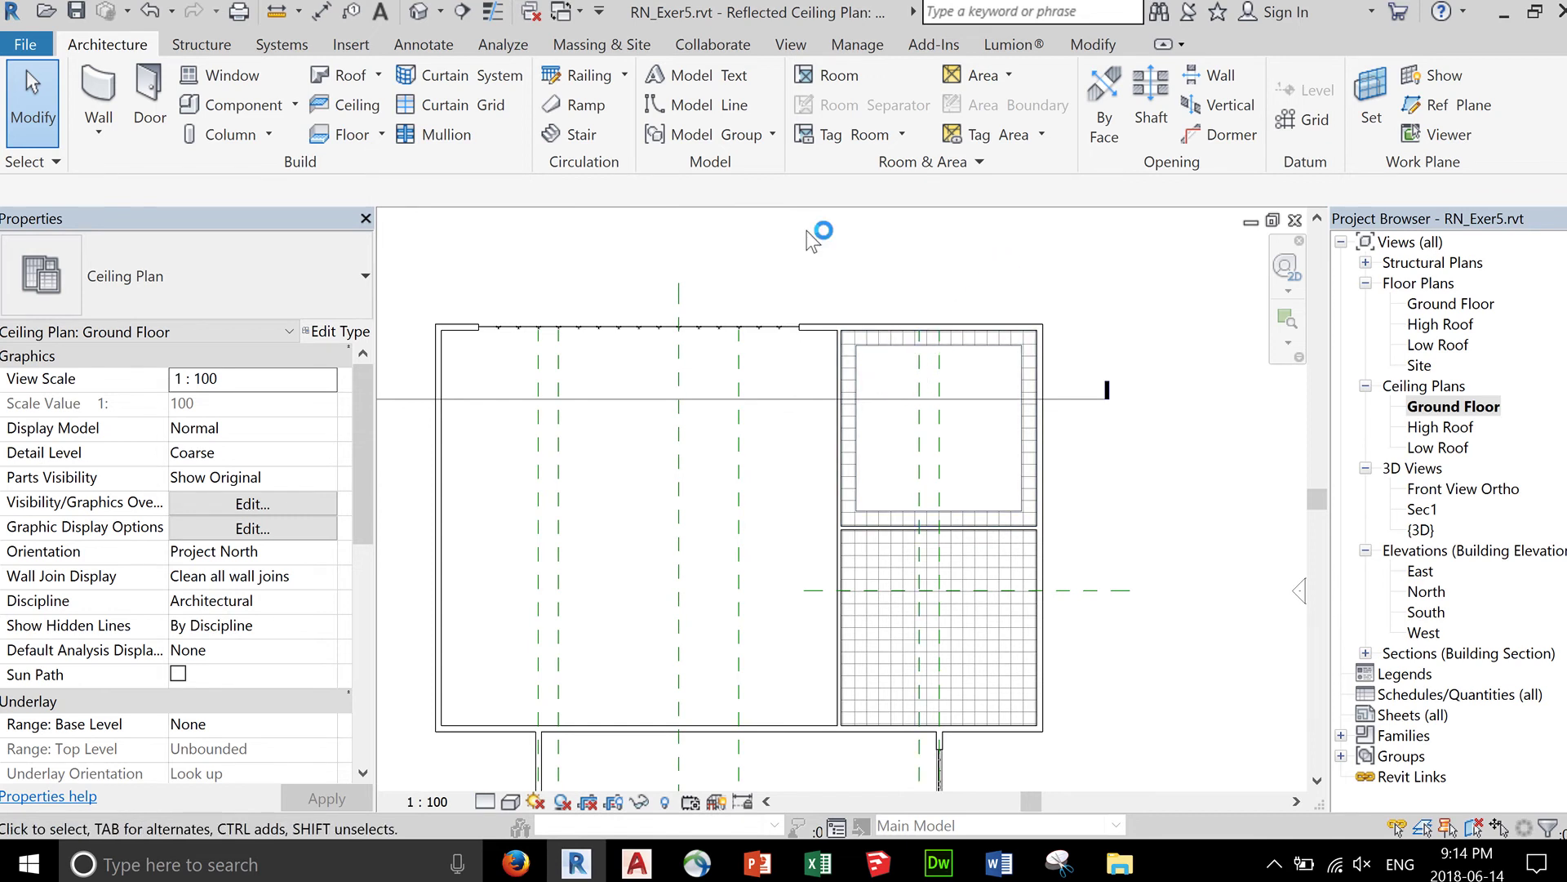
click(357, 105)
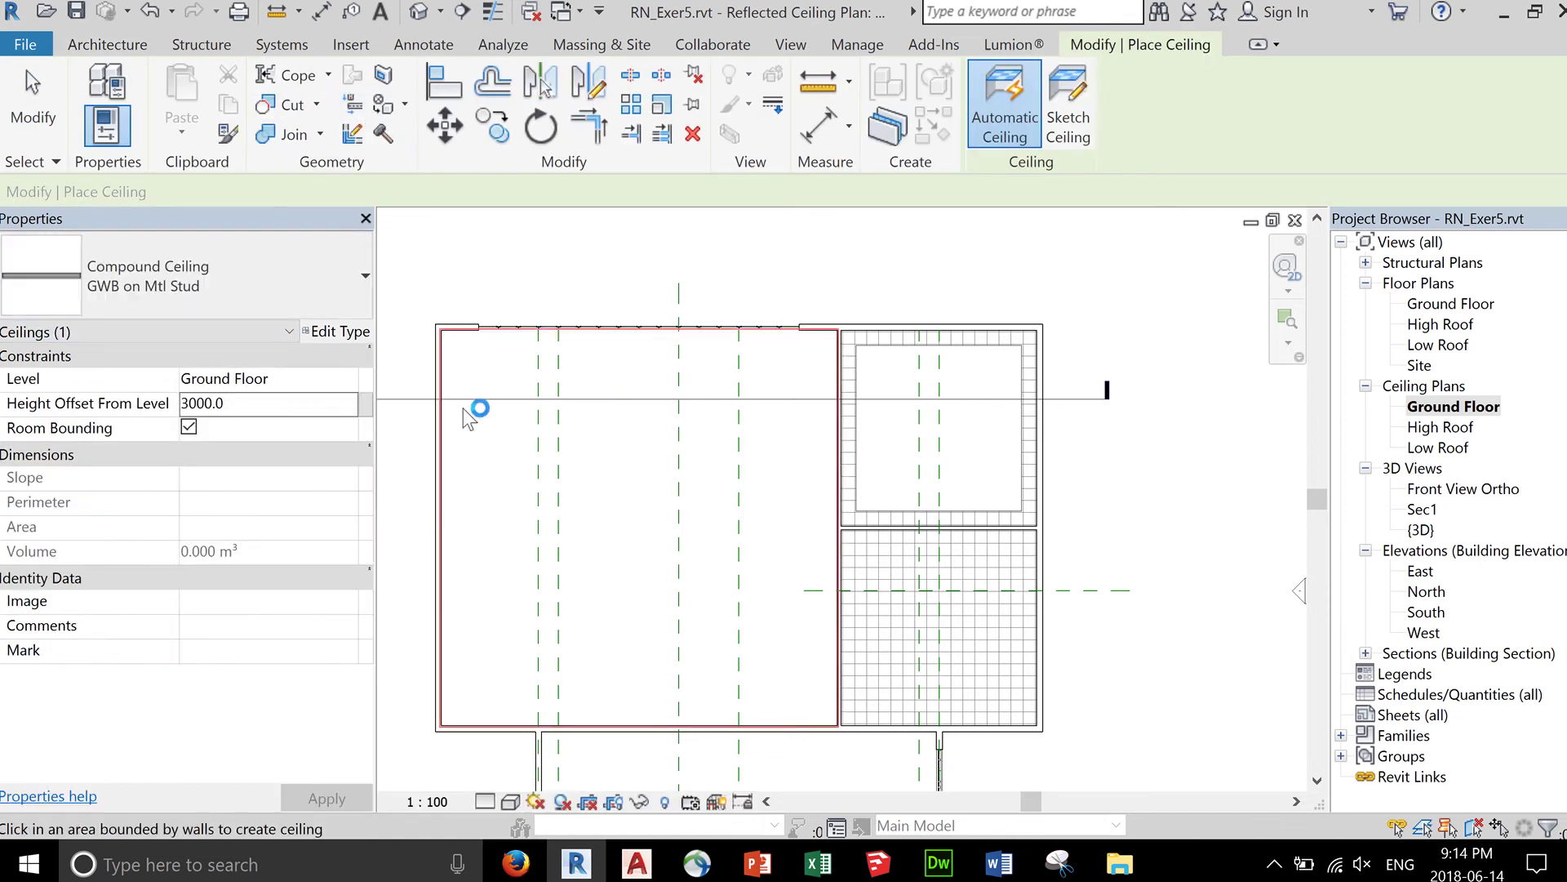
click(259, 403)
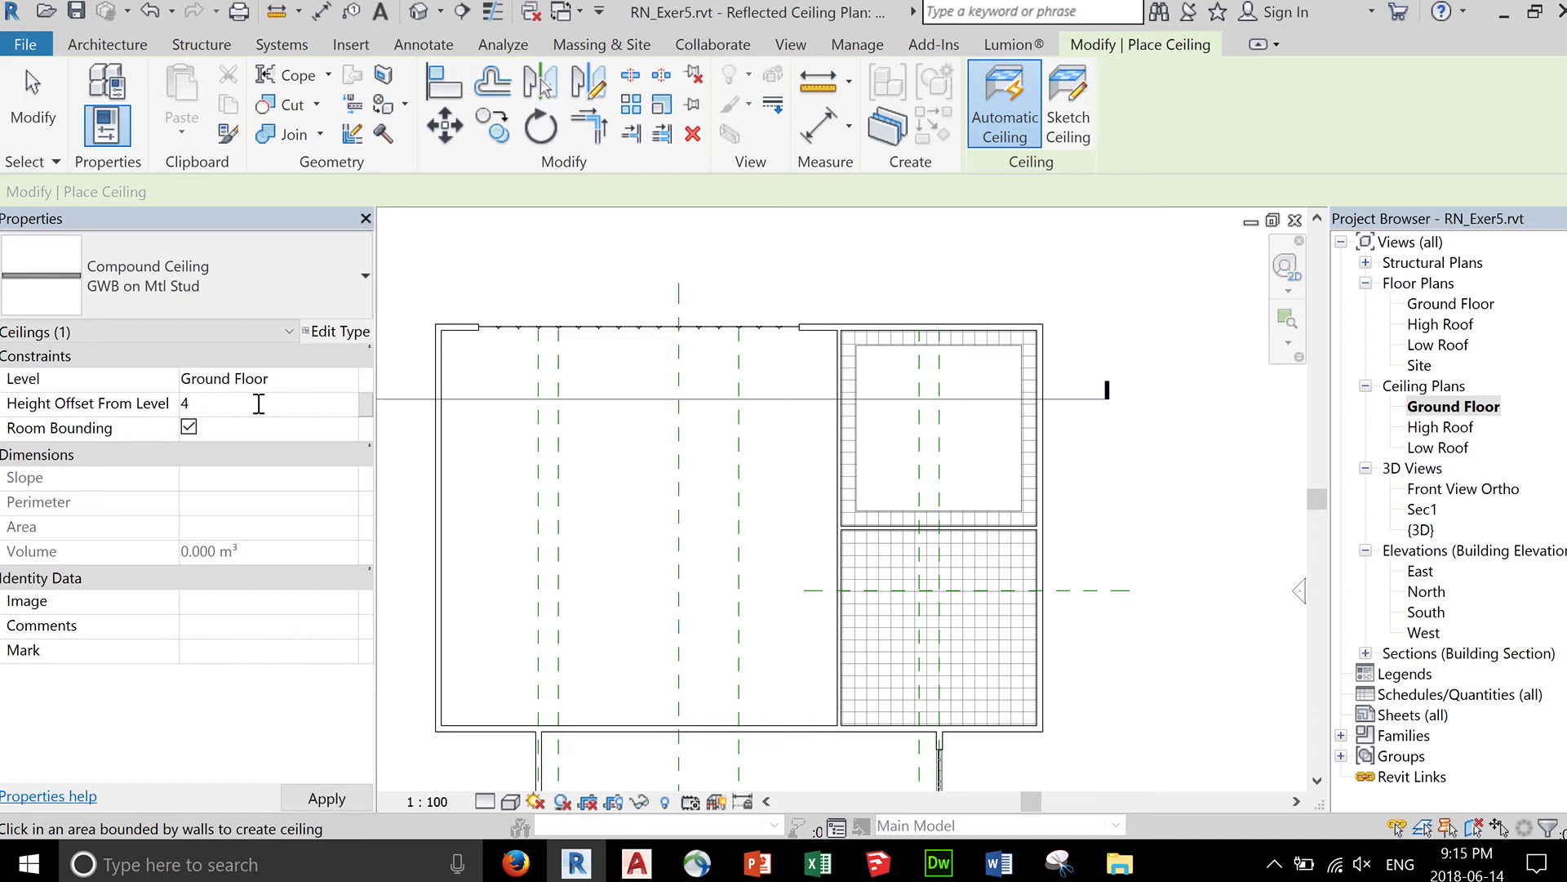
text(4000)
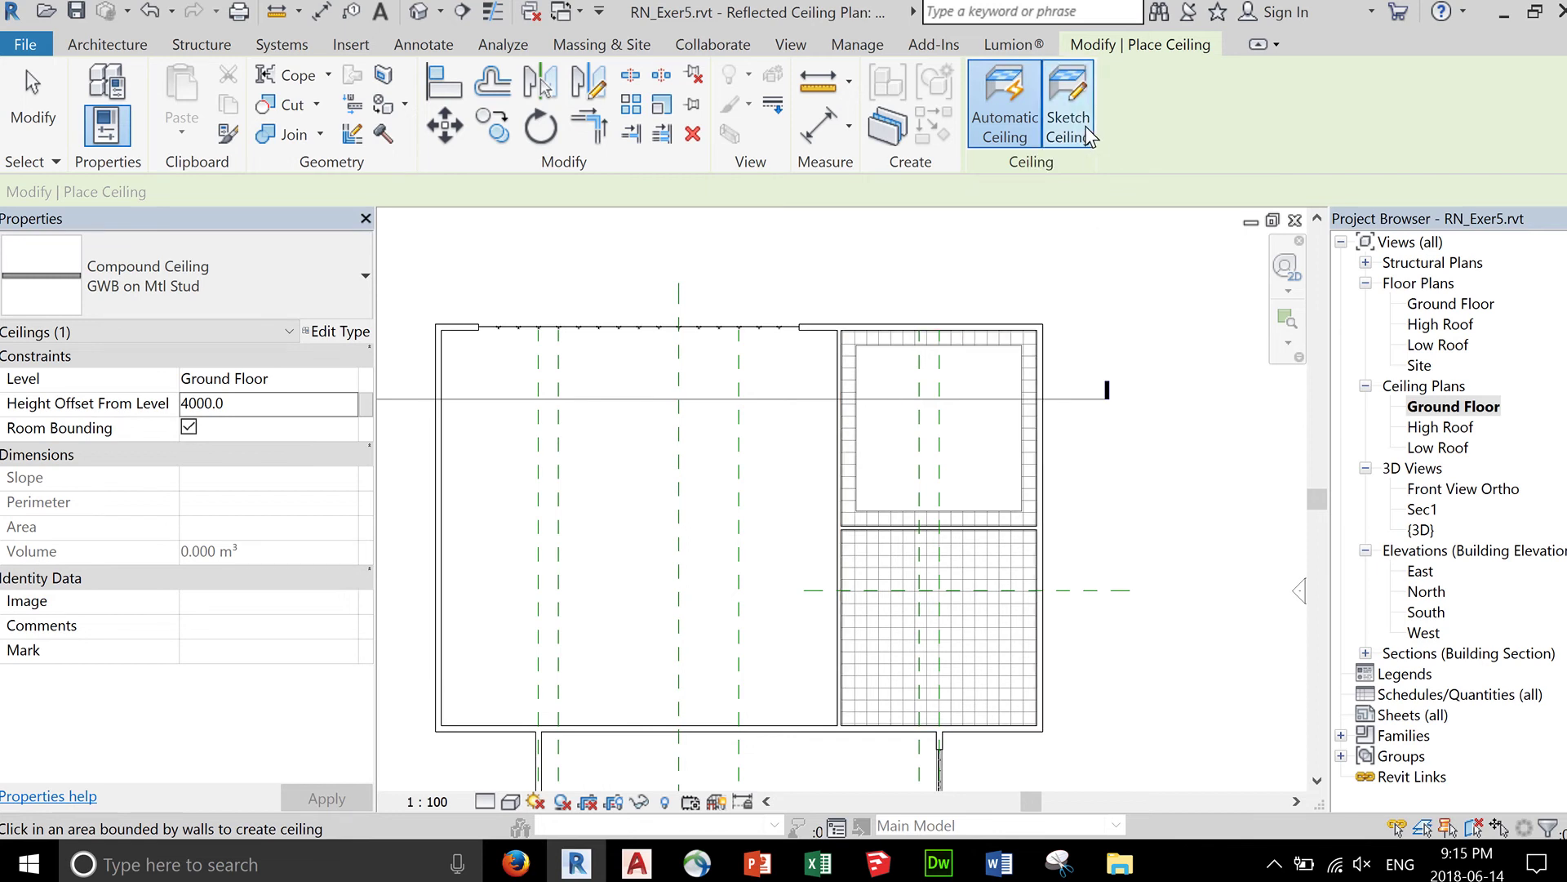
Sketch the new ceiling's rectangular boundary between opposite inner wall corners of the upper-right room and finish the ceiling.
click(1068, 114)
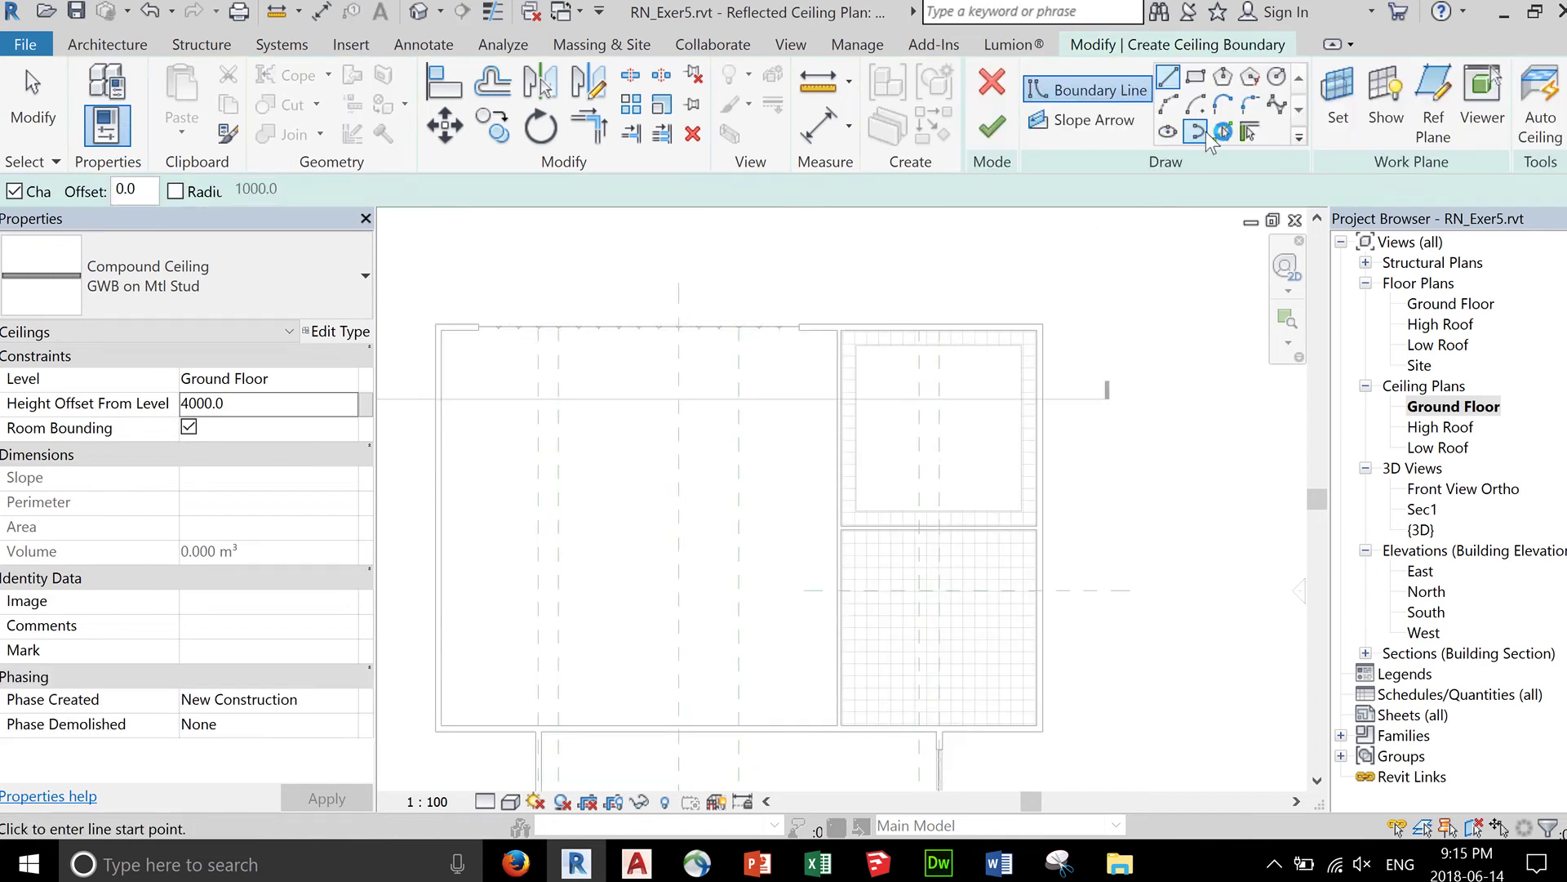
click(1222, 133)
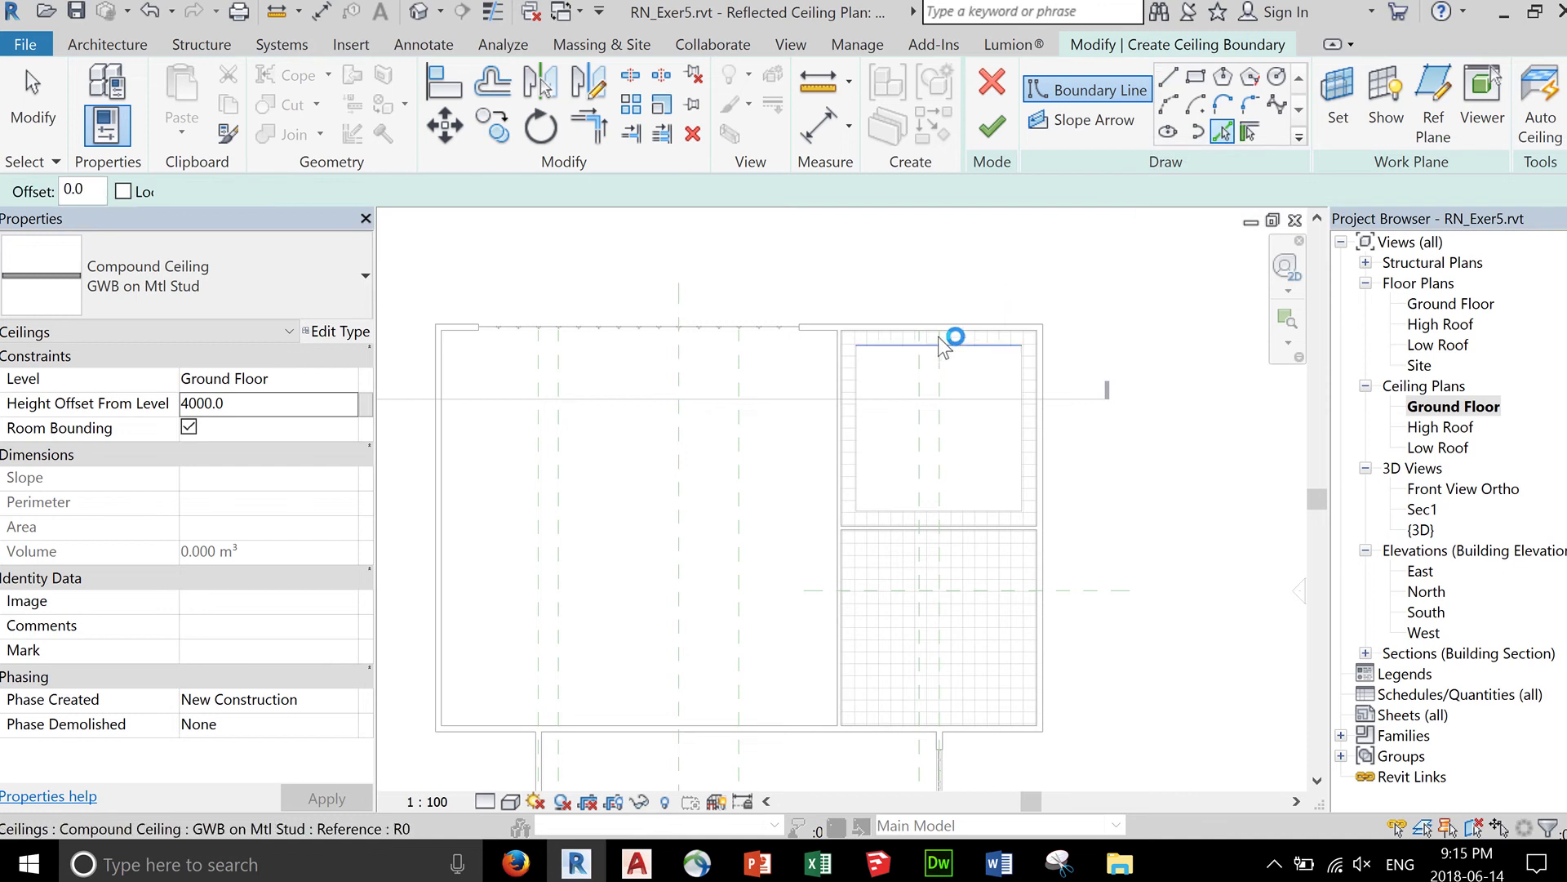
click(1196, 81)
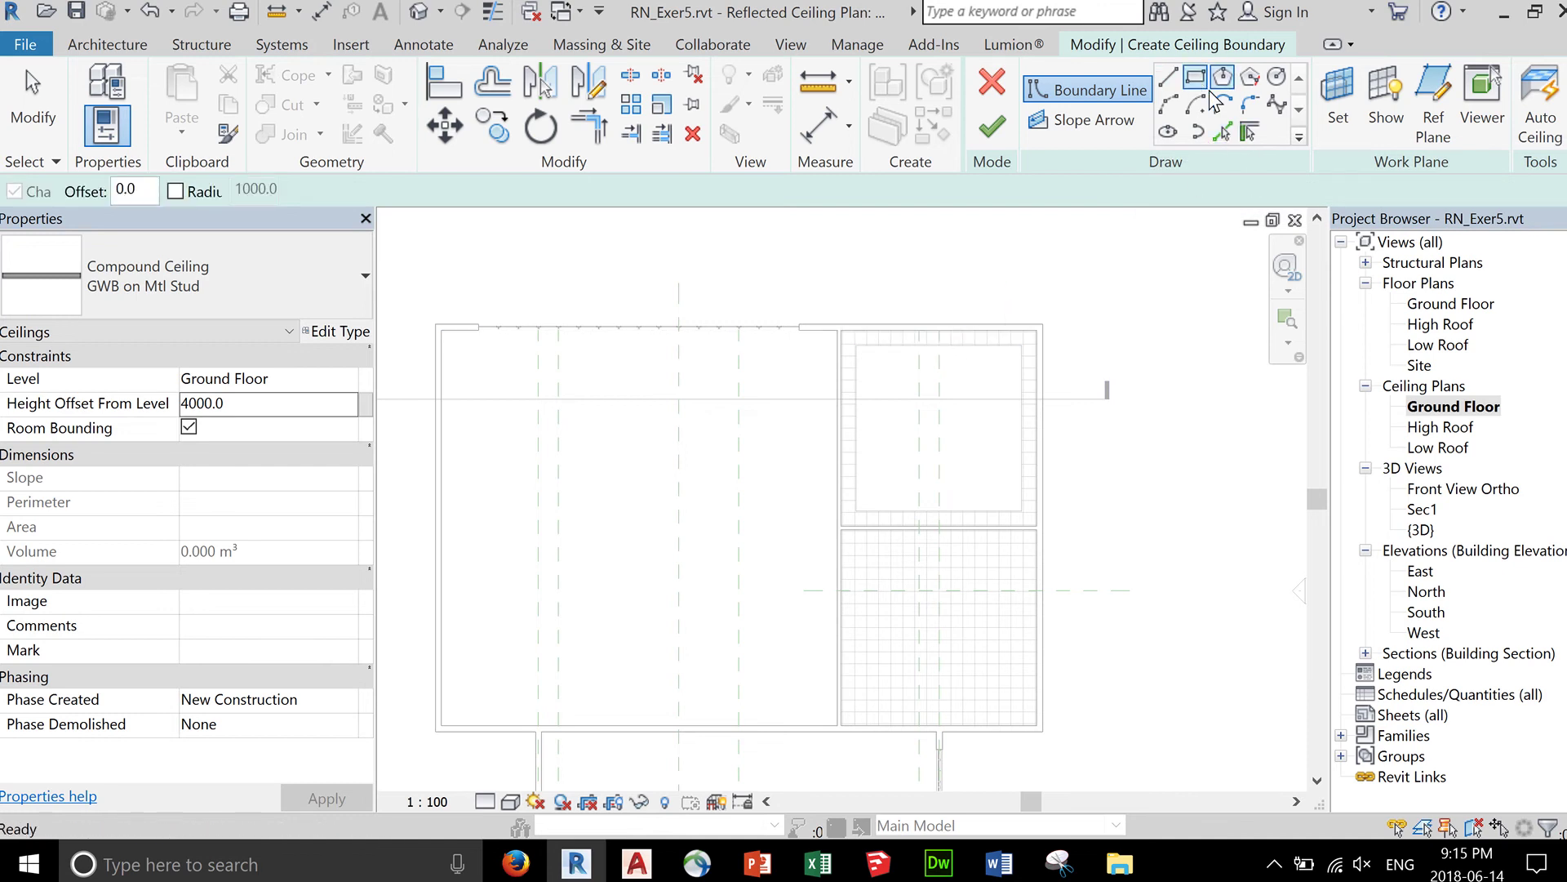
scroll(898, 334, up, 2)
scroll(899, 334, up, 1)
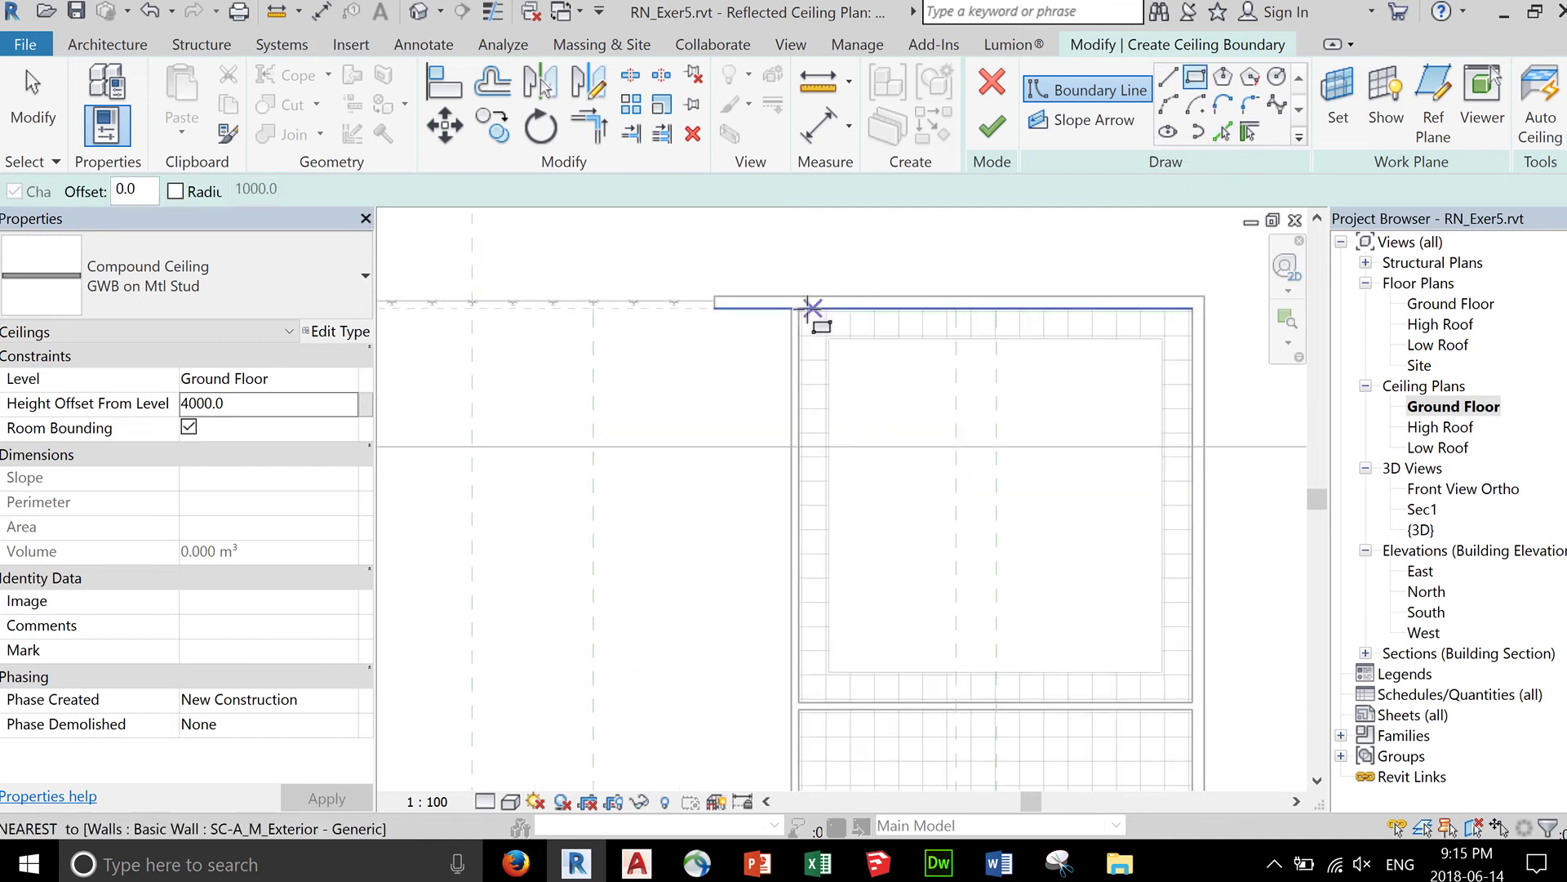
scroll(806, 311, up, 2)
scroll(806, 309, up, 3)
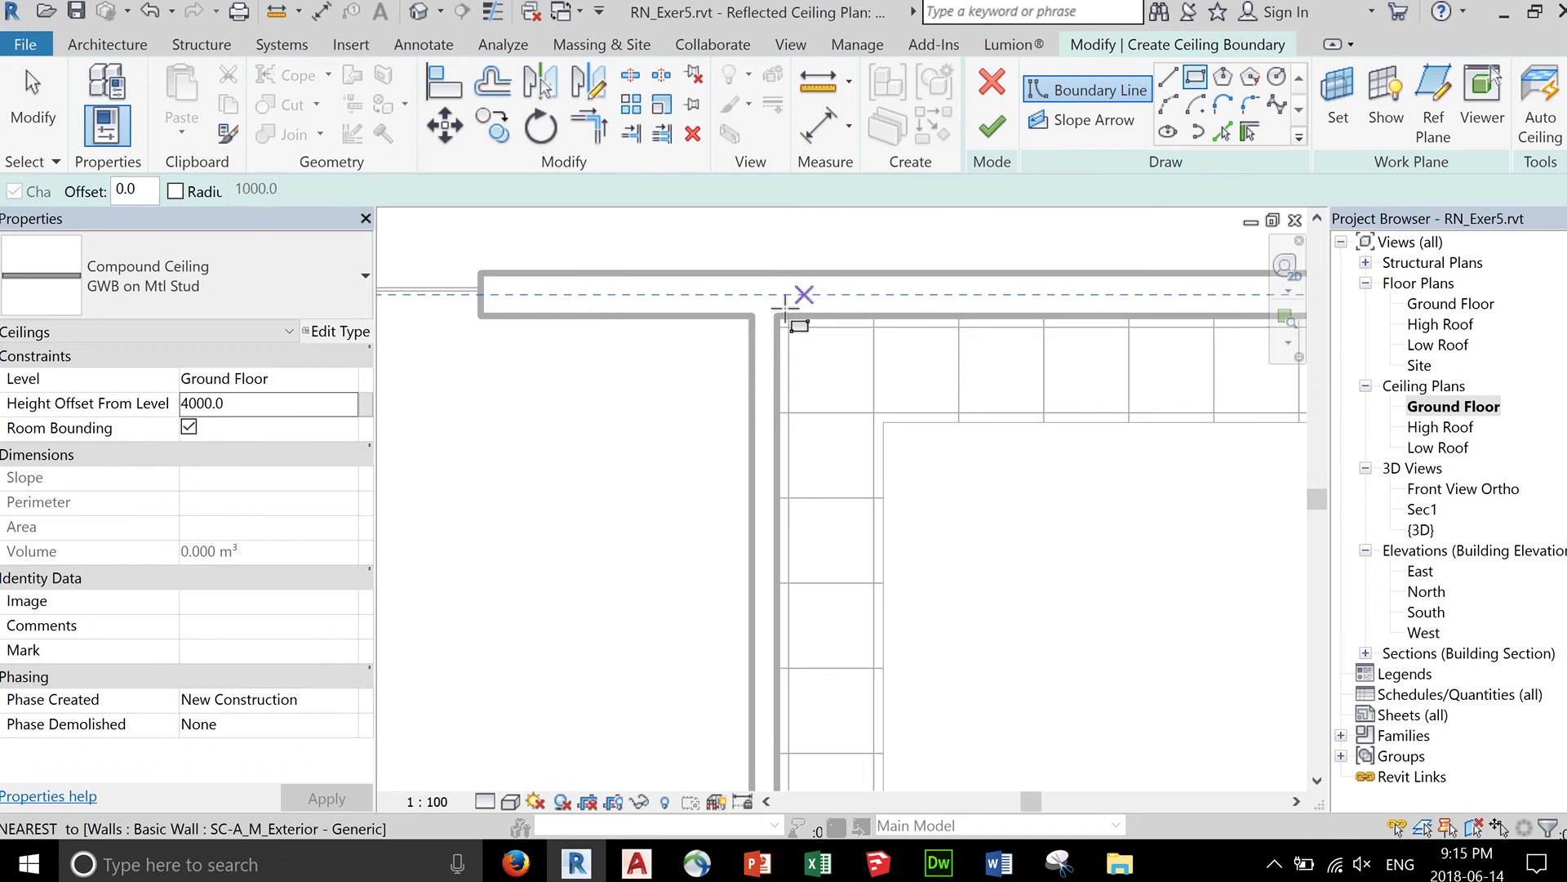
click(781, 314)
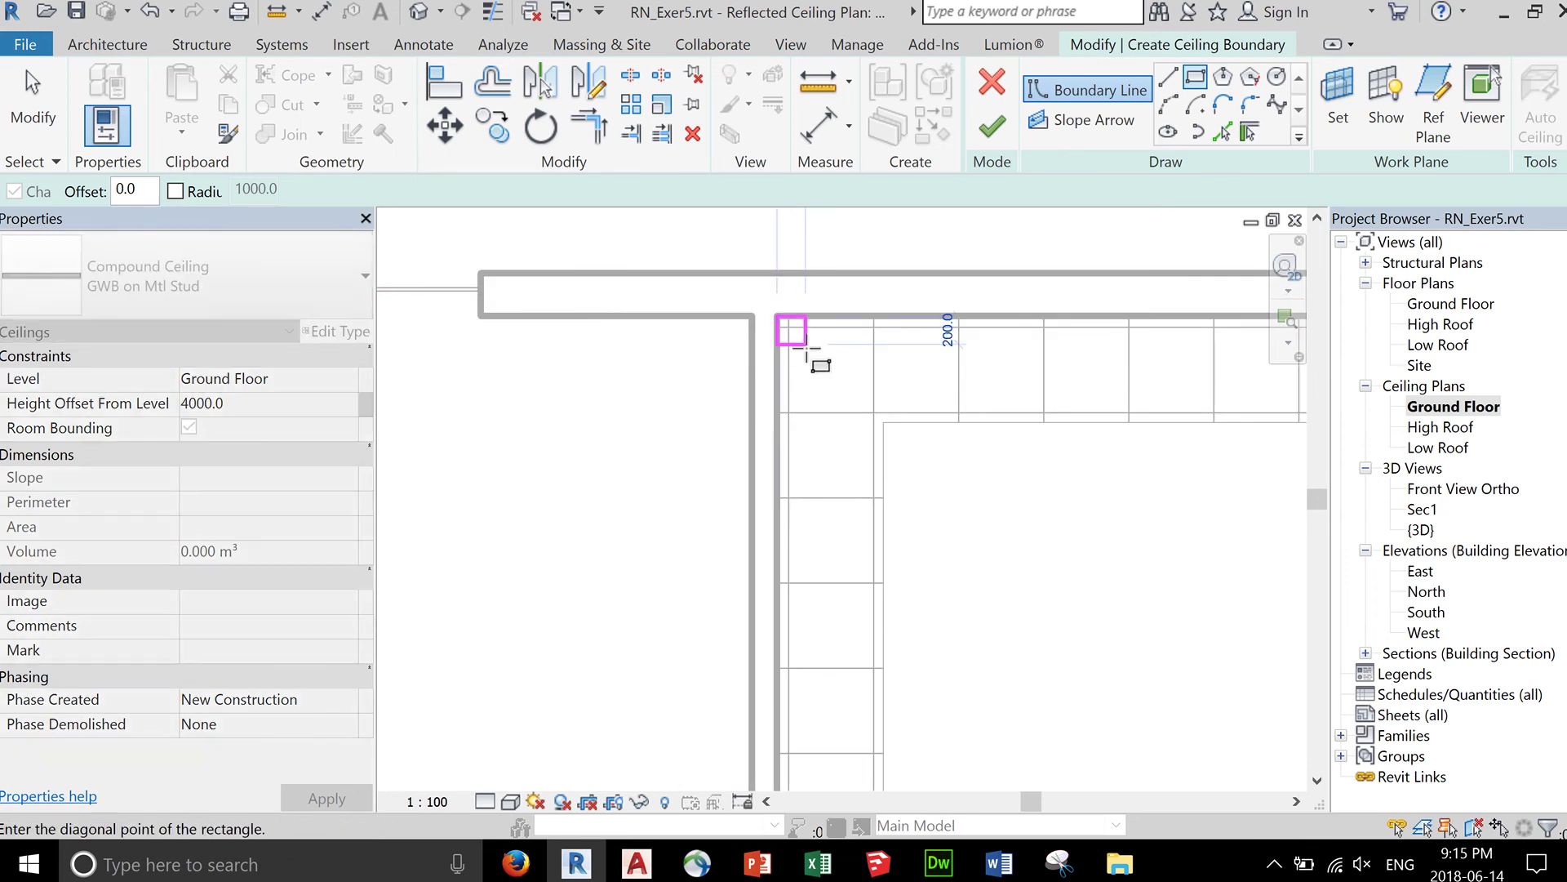
scroll(817, 354, down, 1)
scroll(994, 518, down, 3)
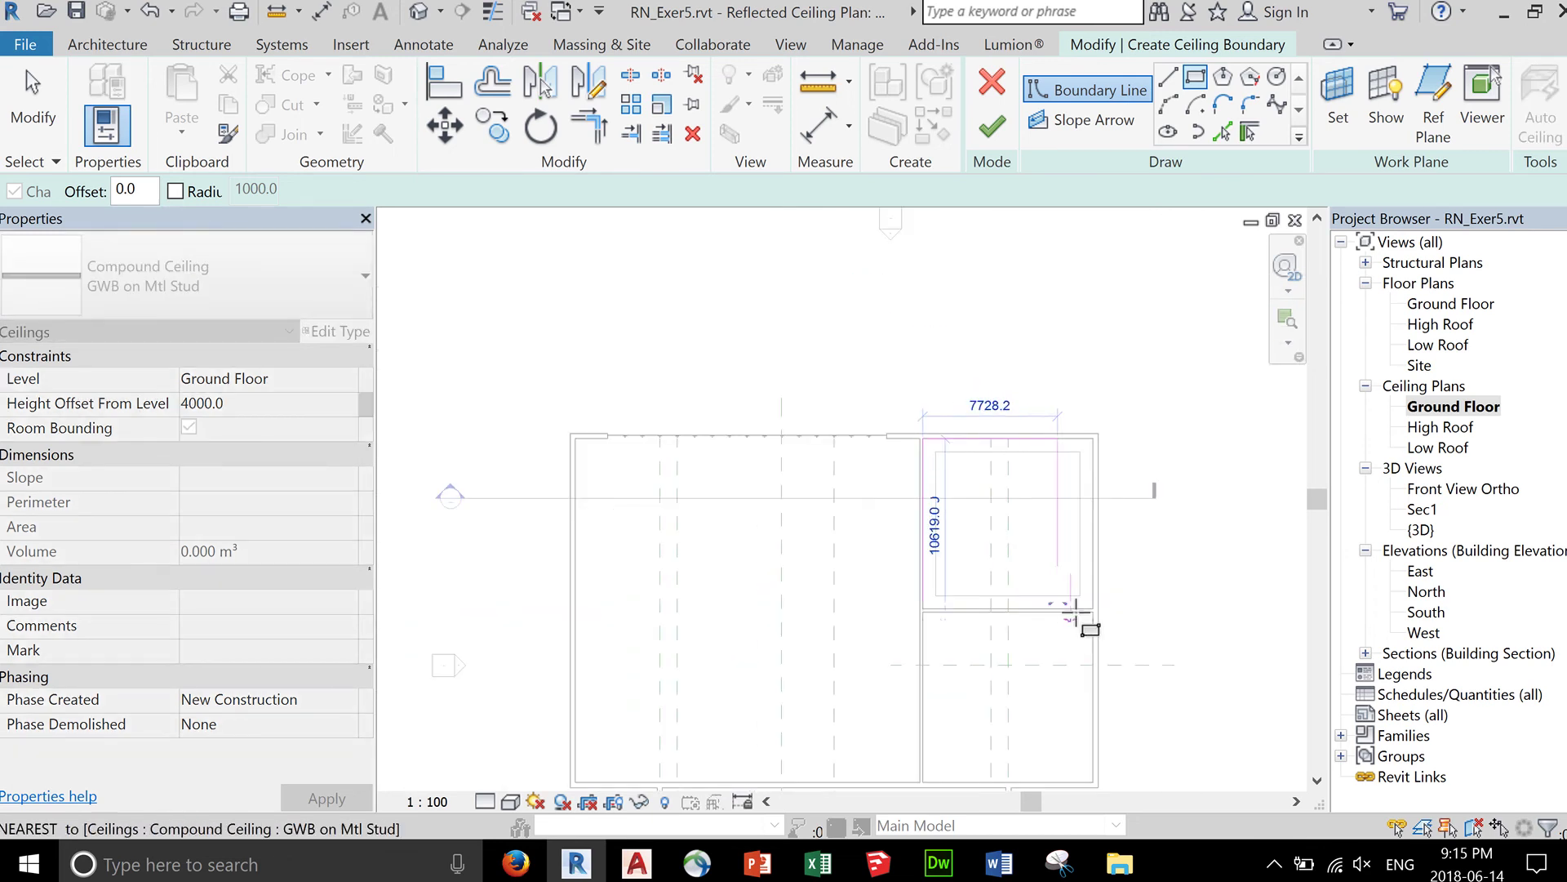
scroll(1094, 621, up, 4)
scroll(1094, 618, up, 4)
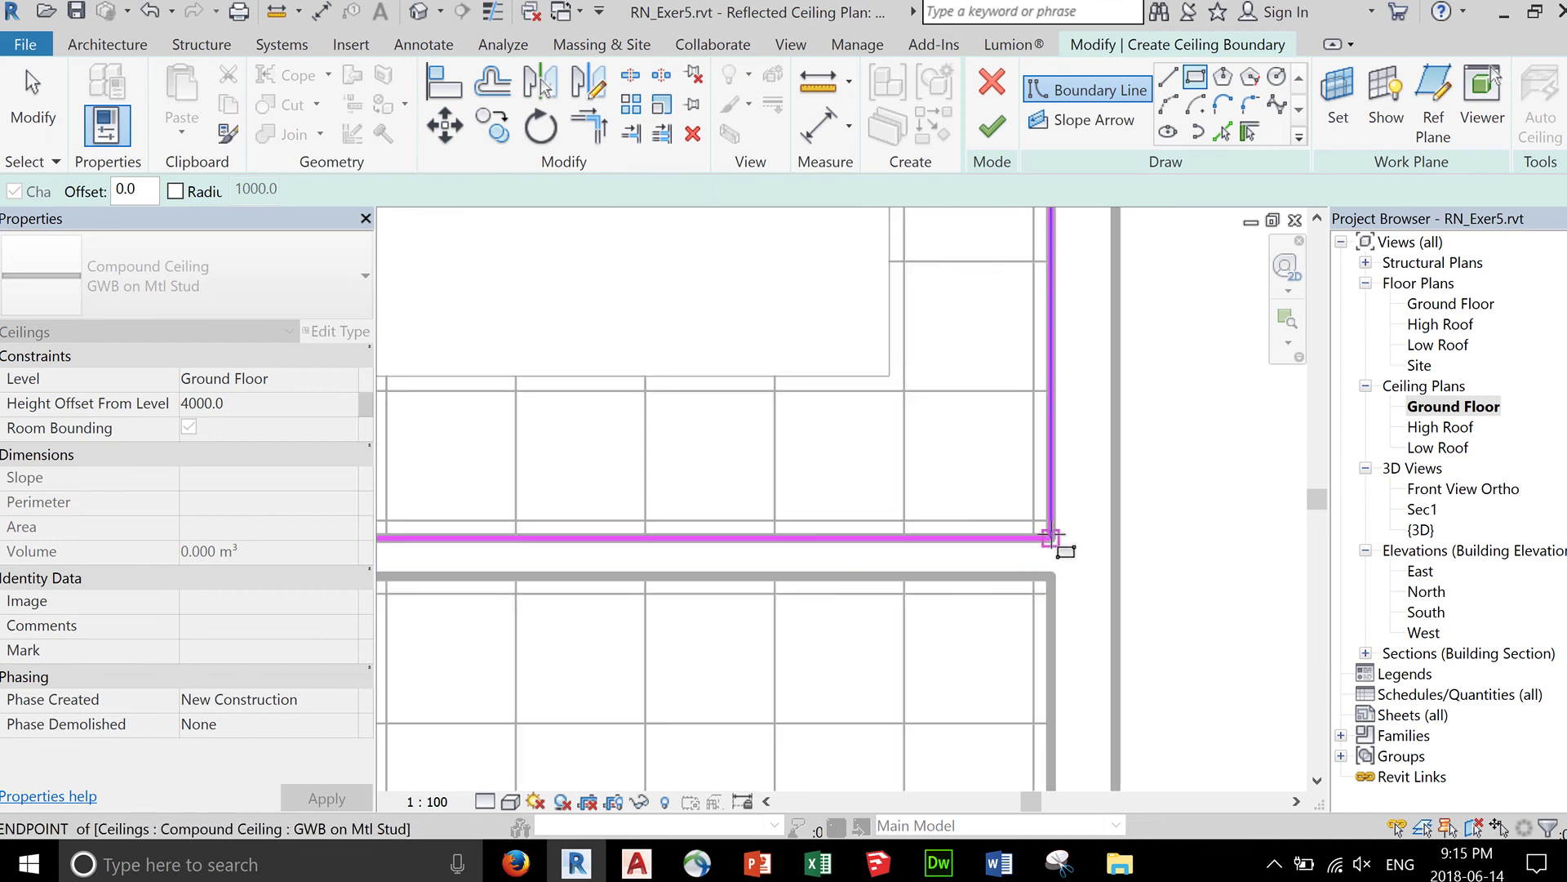
click(1053, 539)
scroll(1086, 543, down, 3)
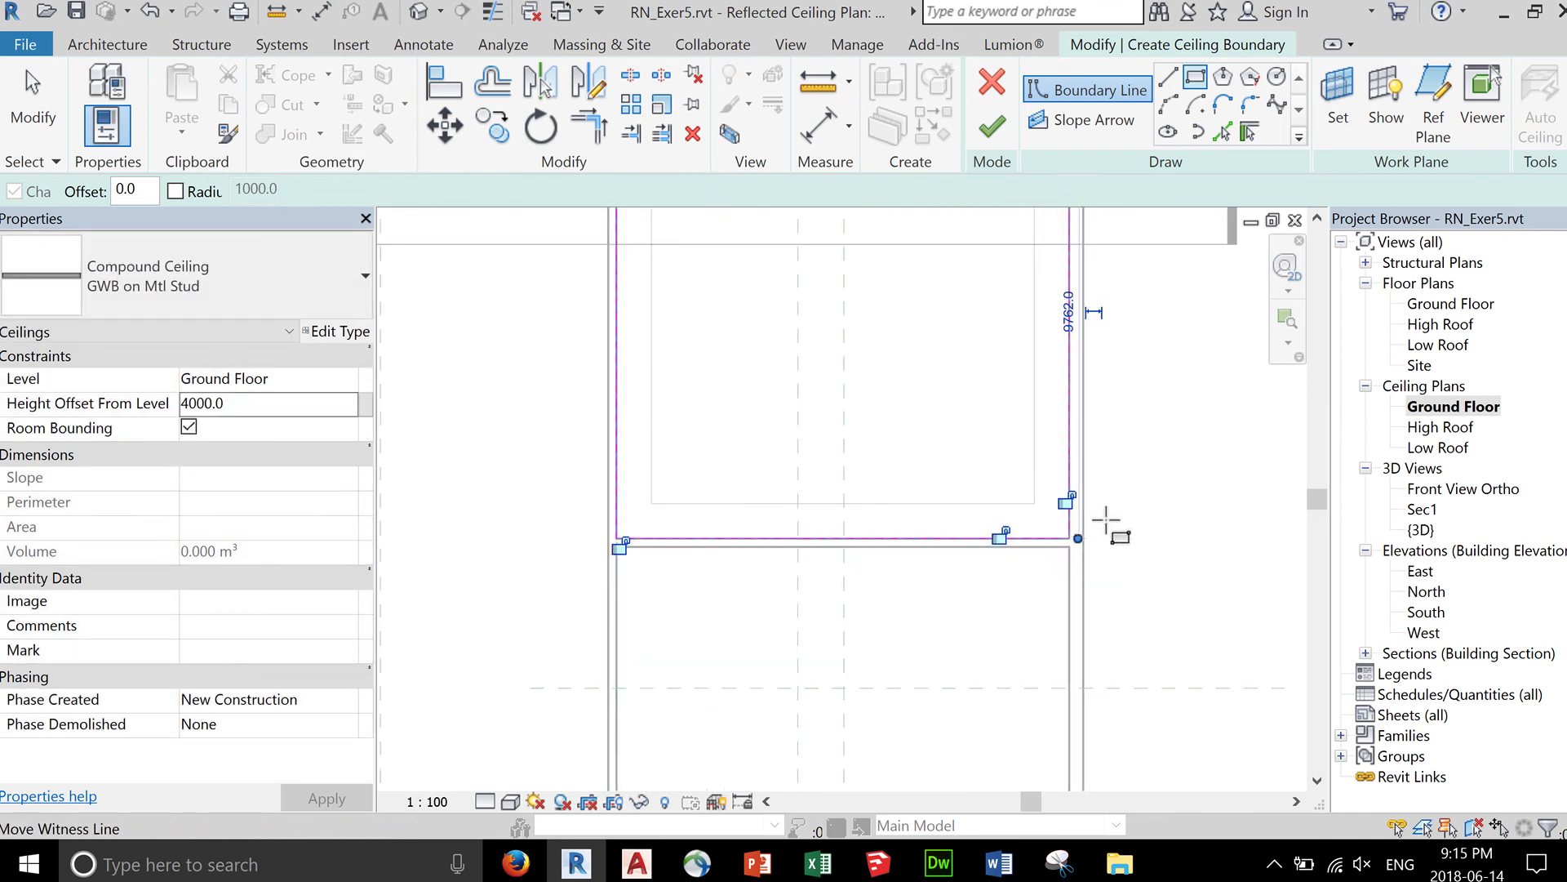
scroll(1106, 522, down, 2)
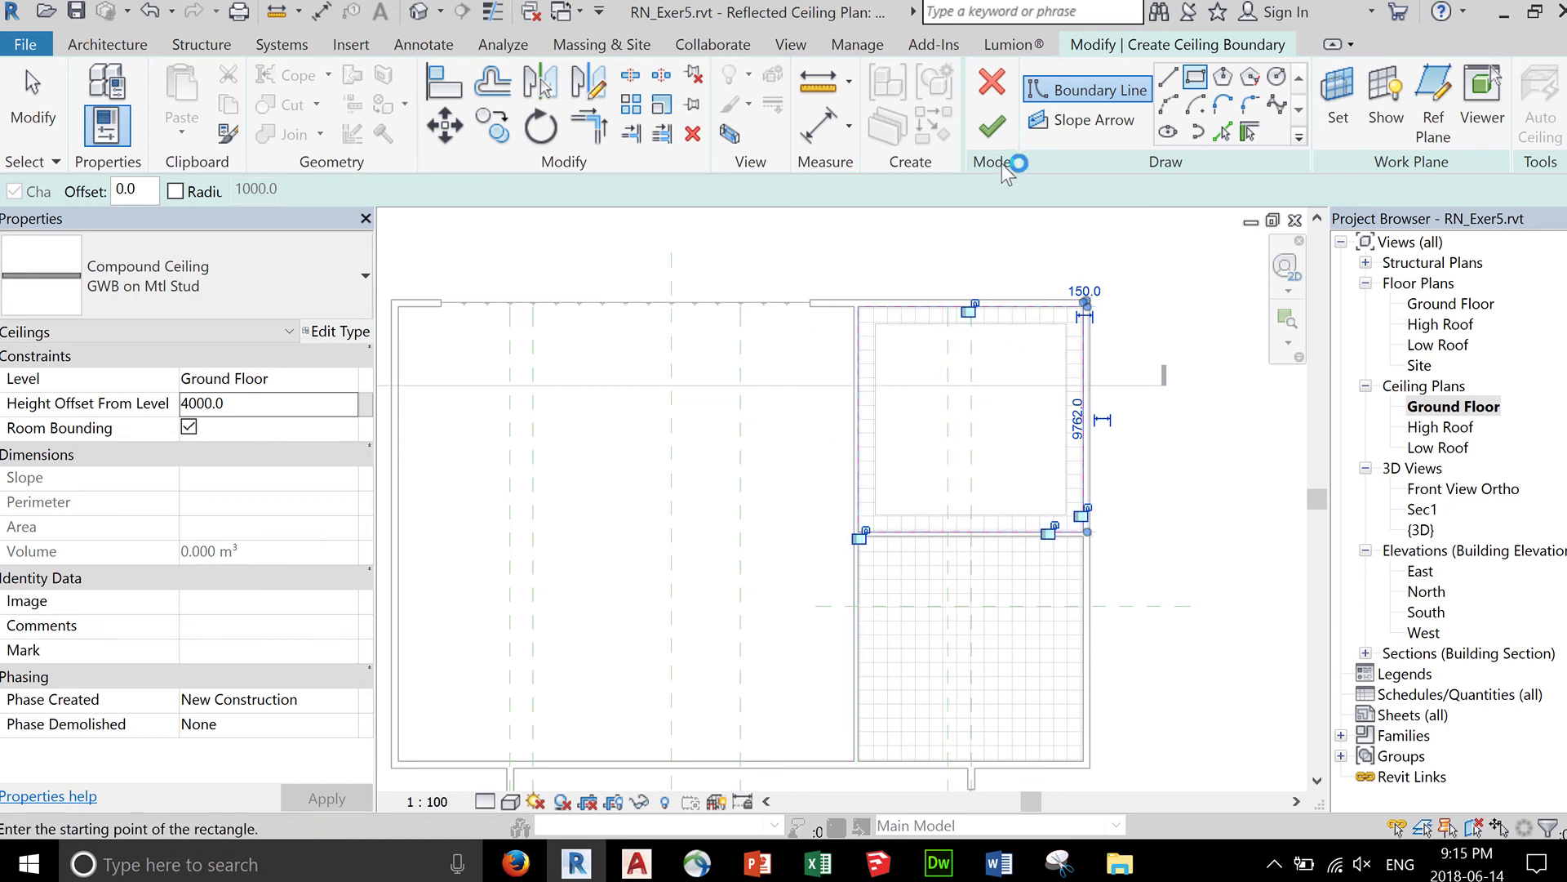
click(992, 127)
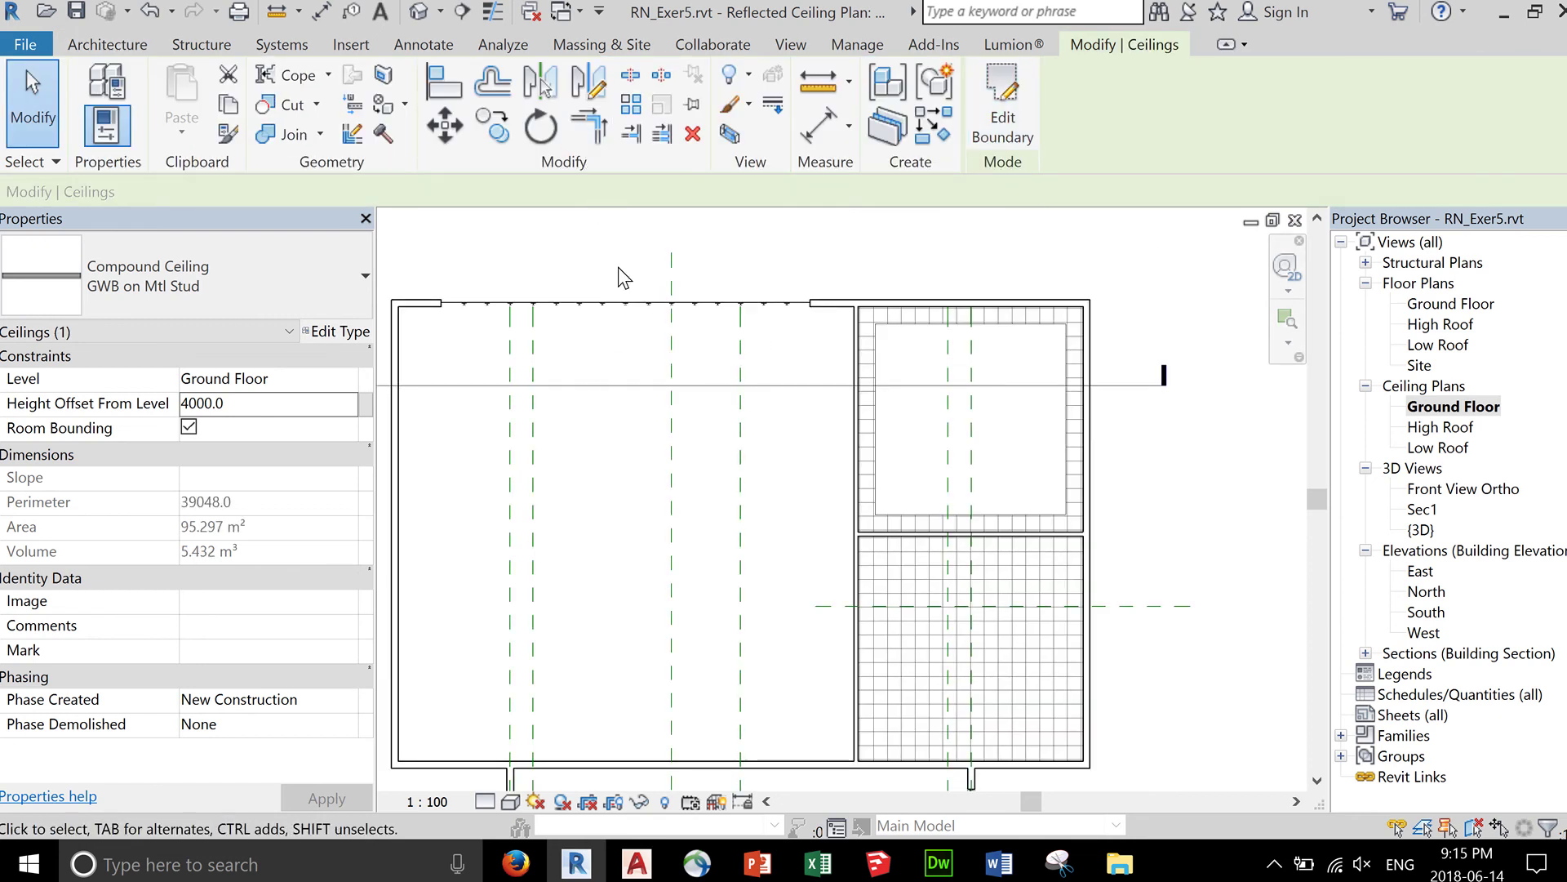
Open the Section 1 view and examine the heights of the two ceilings in the upper-right room.
scroll(693, 385, down, 2)
scroll(655, 400, down, 2)
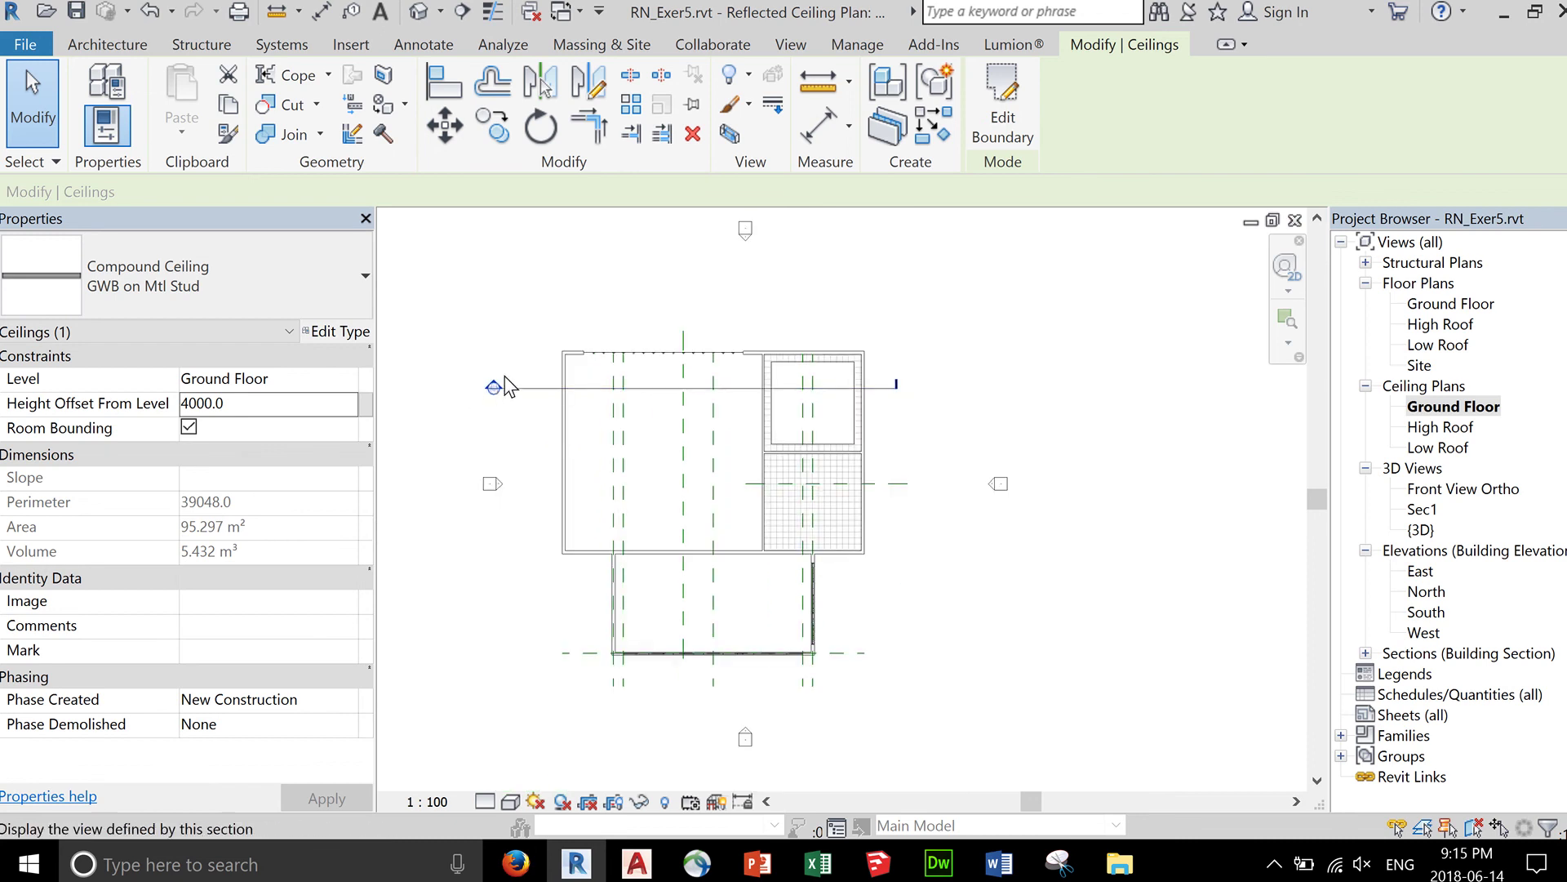
double_click(490, 386)
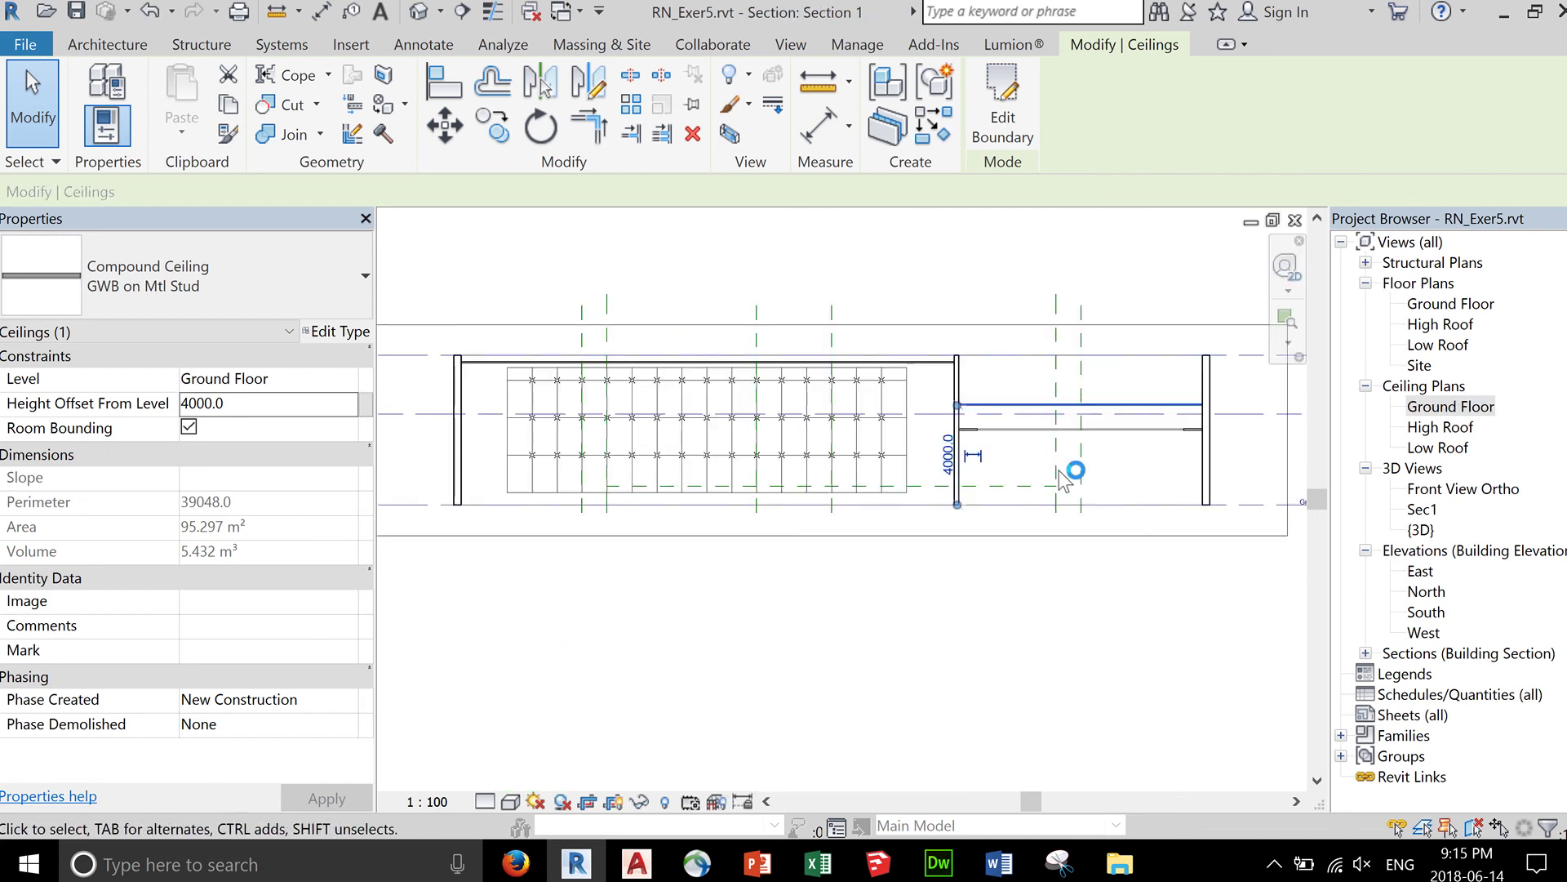
scroll(1067, 419, up, 4)
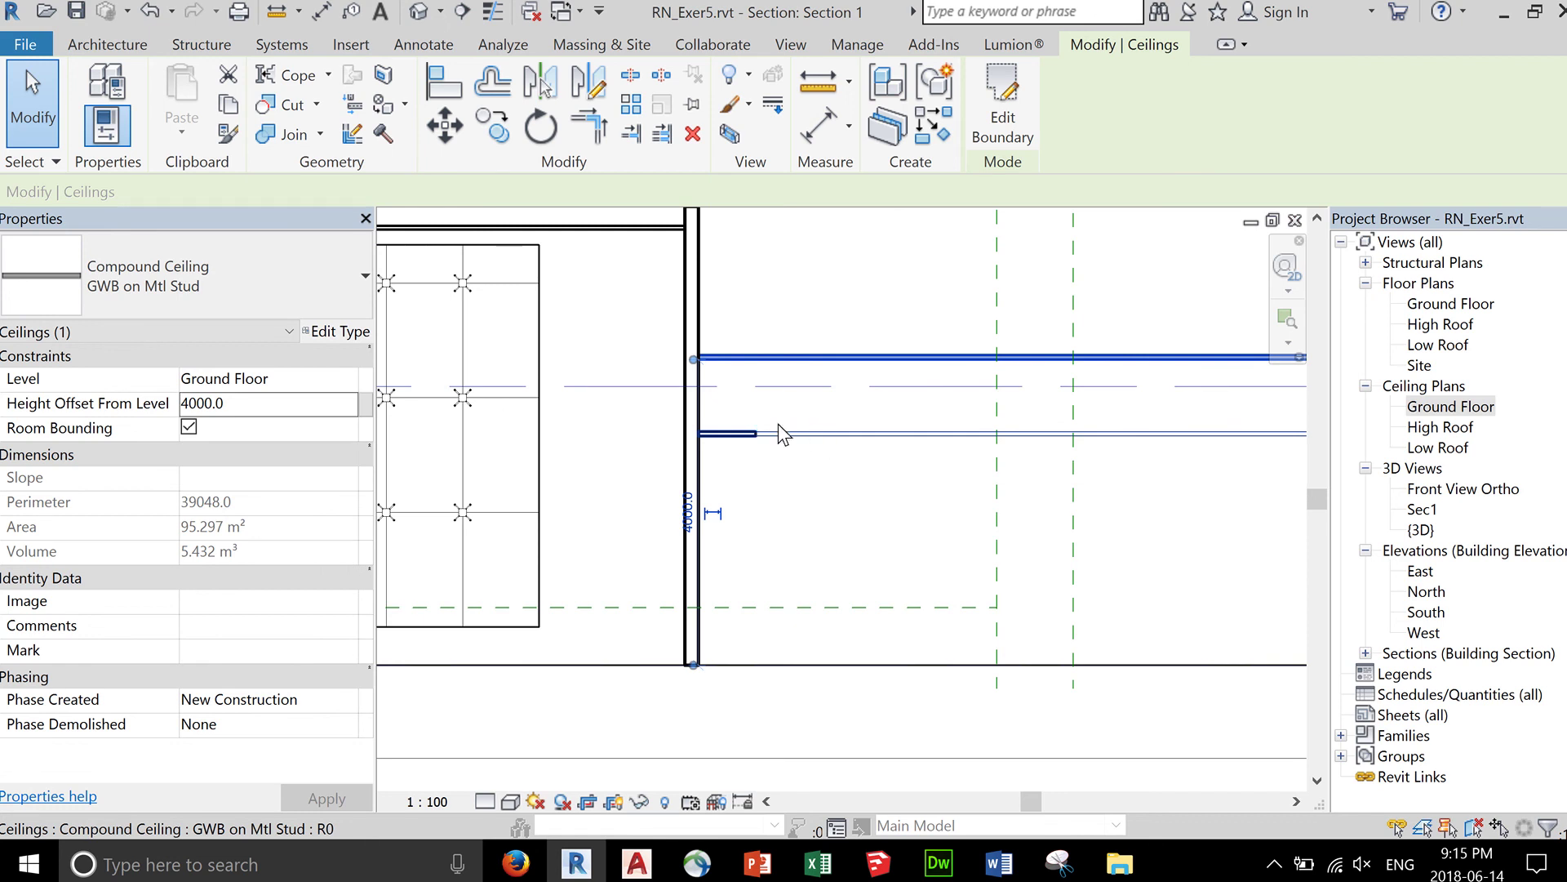
scroll(903, 421, down, 2)
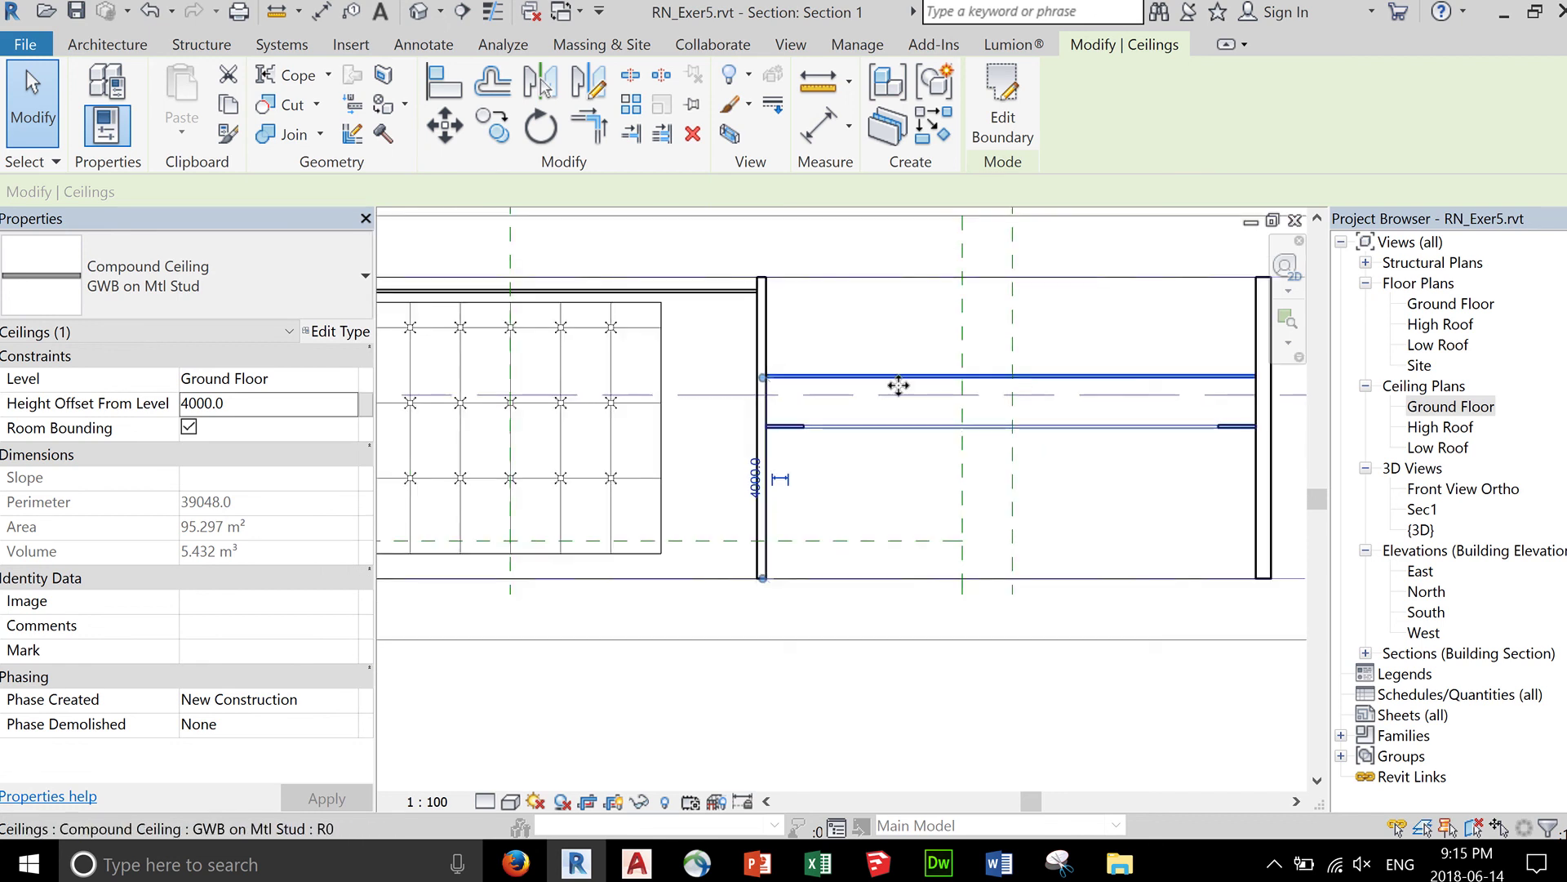
scroll(898, 384, down, 2)
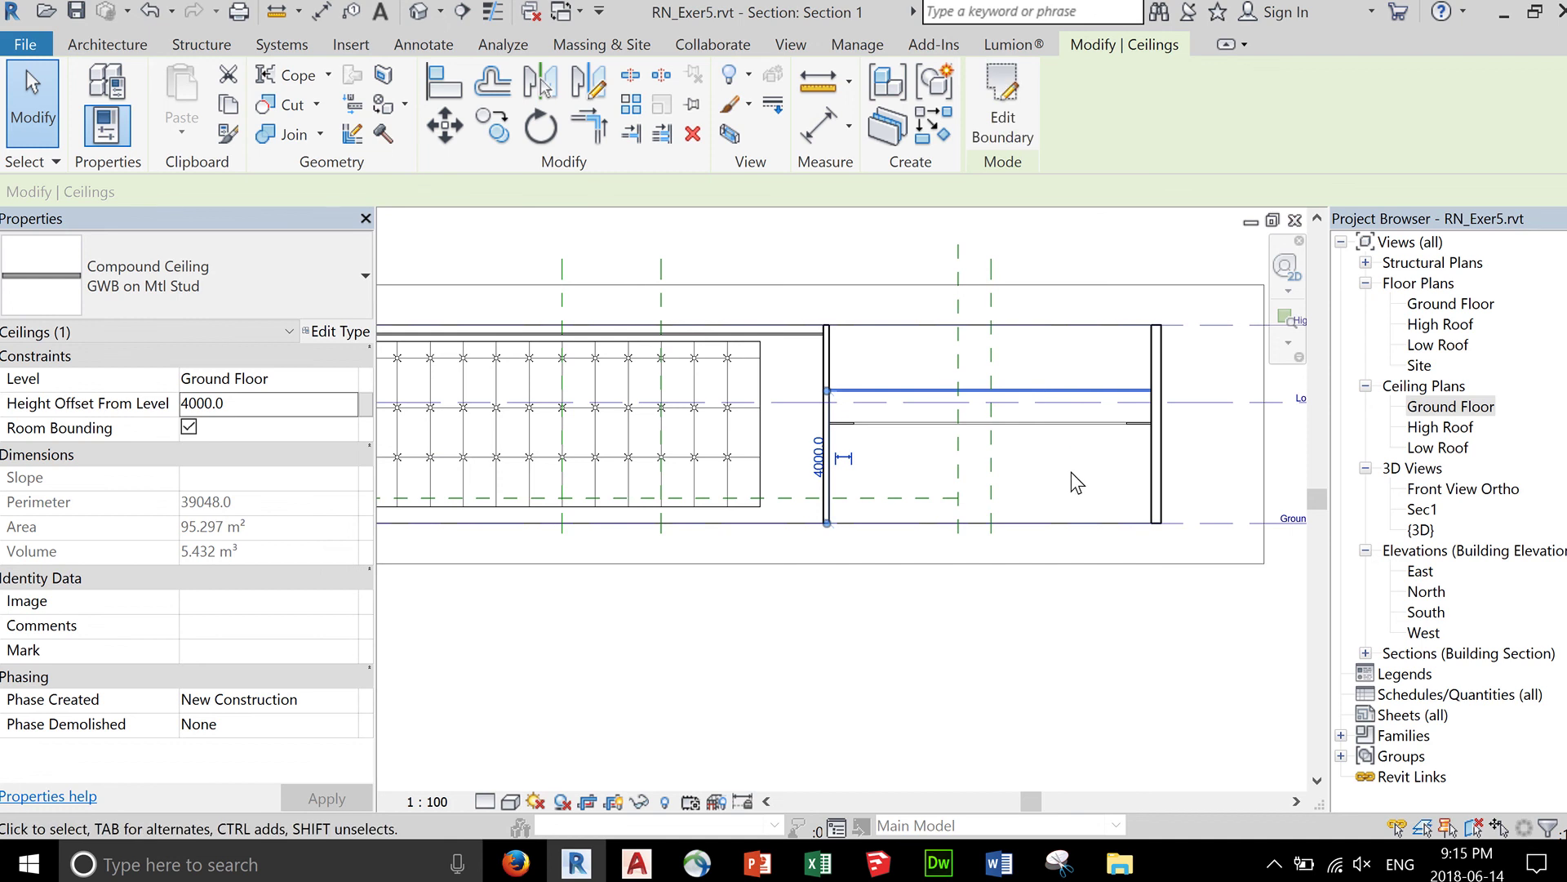
Place a camera on the Ground Floor plan looking from the upper-right room's lower-left corner toward its upper-right corner, and set its view to Shaded.
double_click(1431, 306)
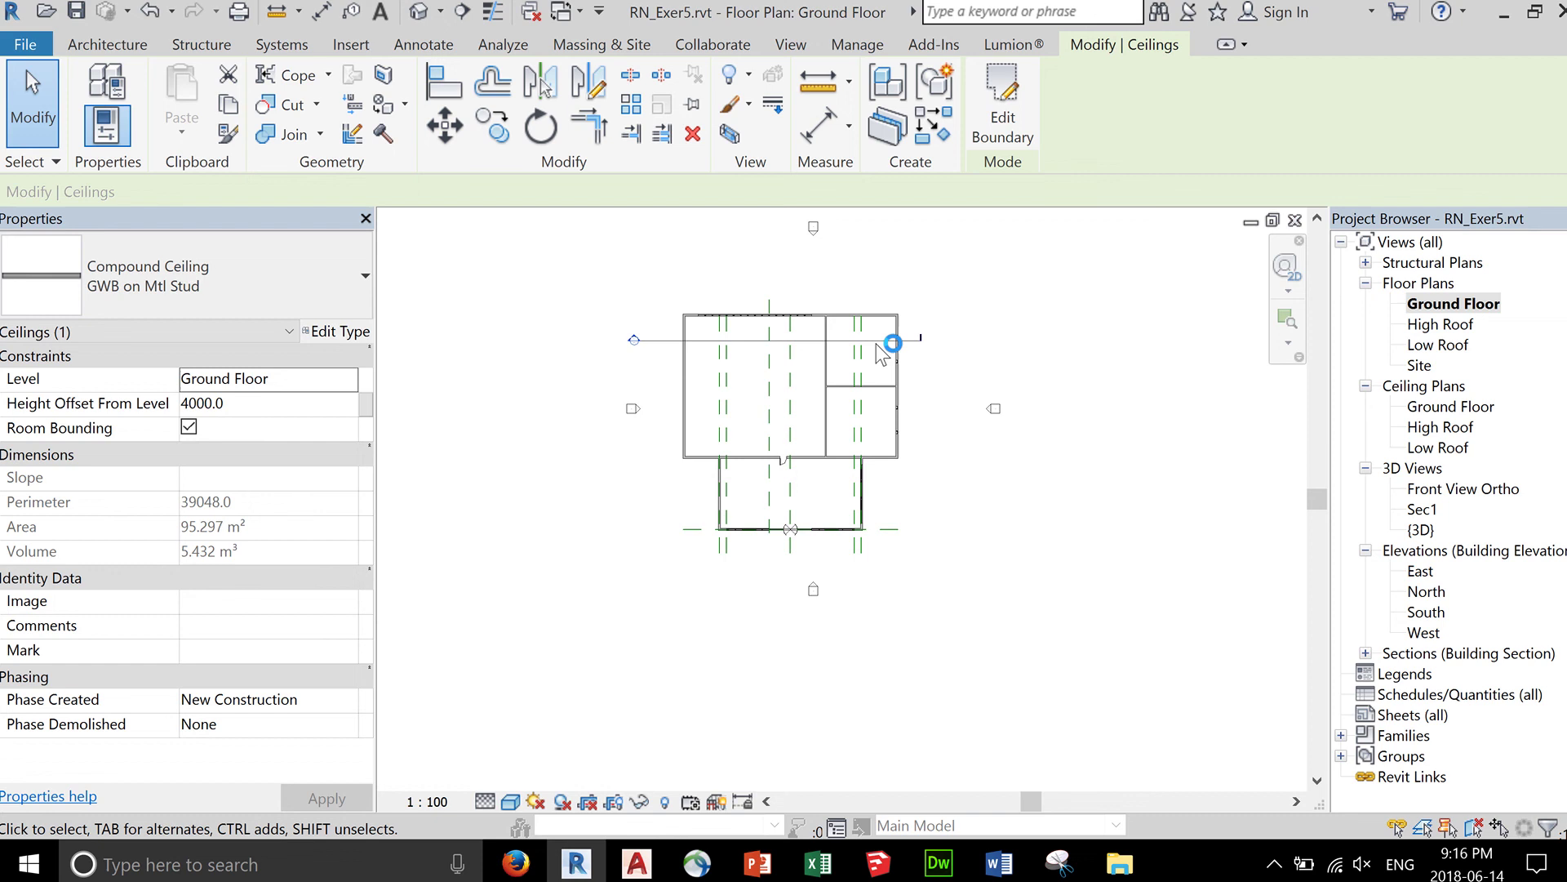
scroll(880, 352, up, 3)
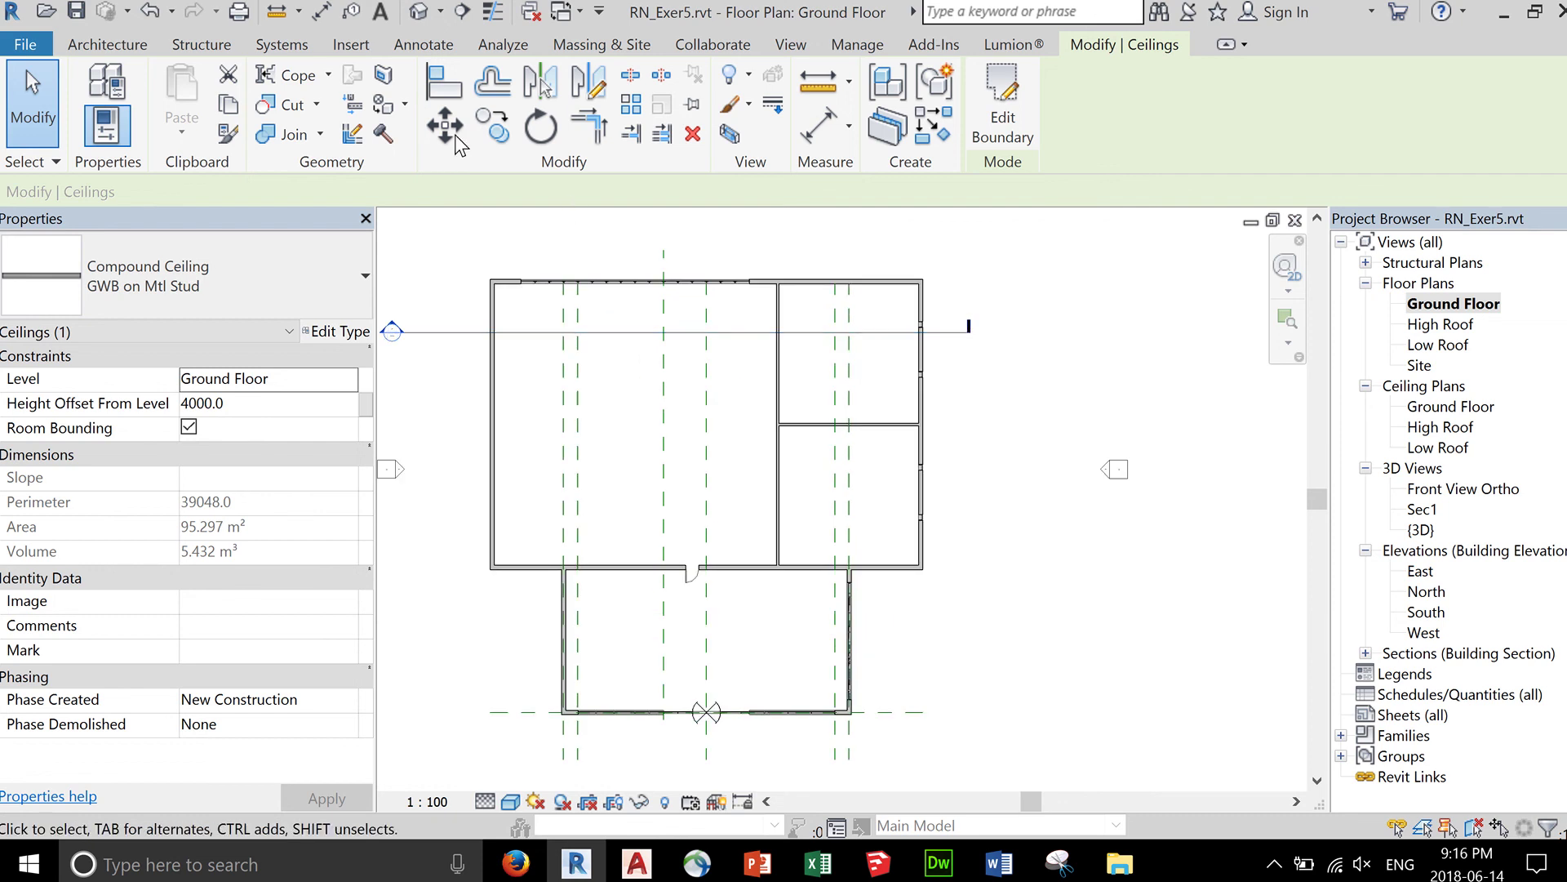
click(440, 12)
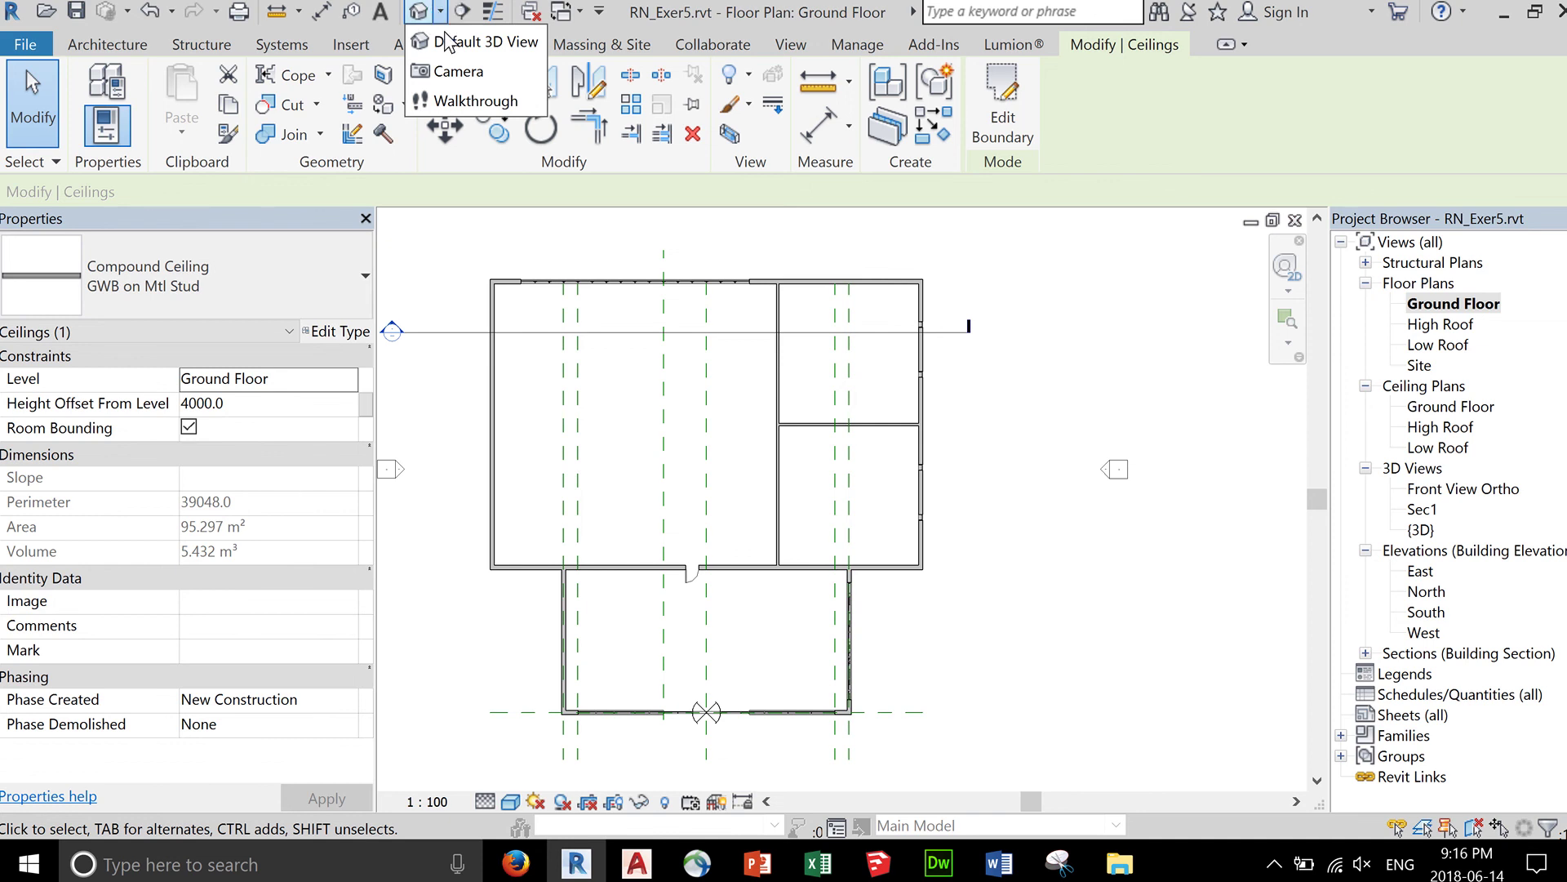
click(457, 71)
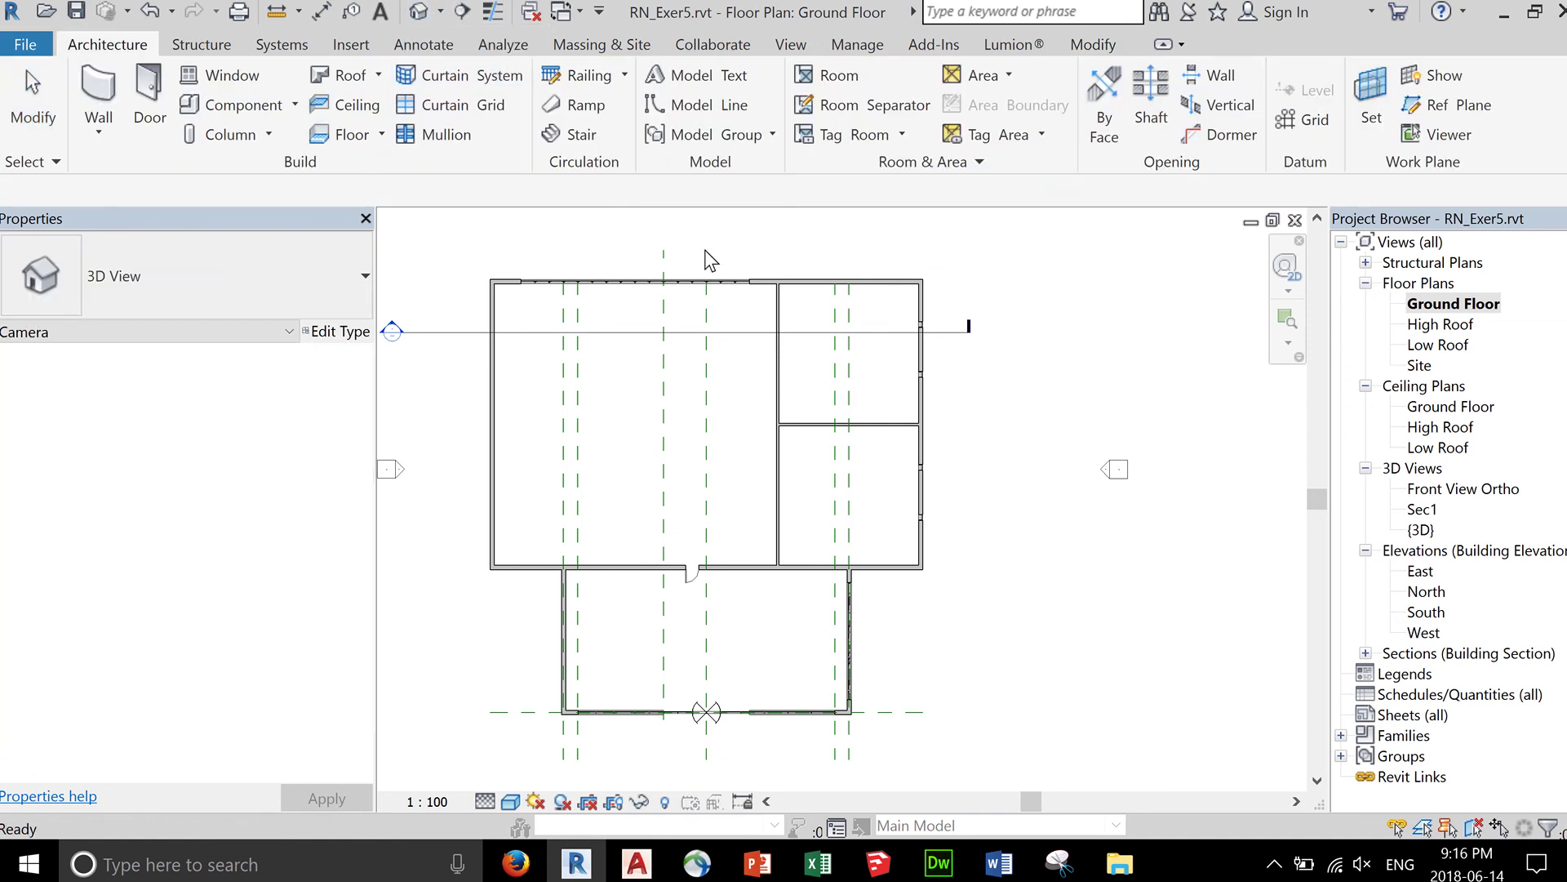
click(792, 409)
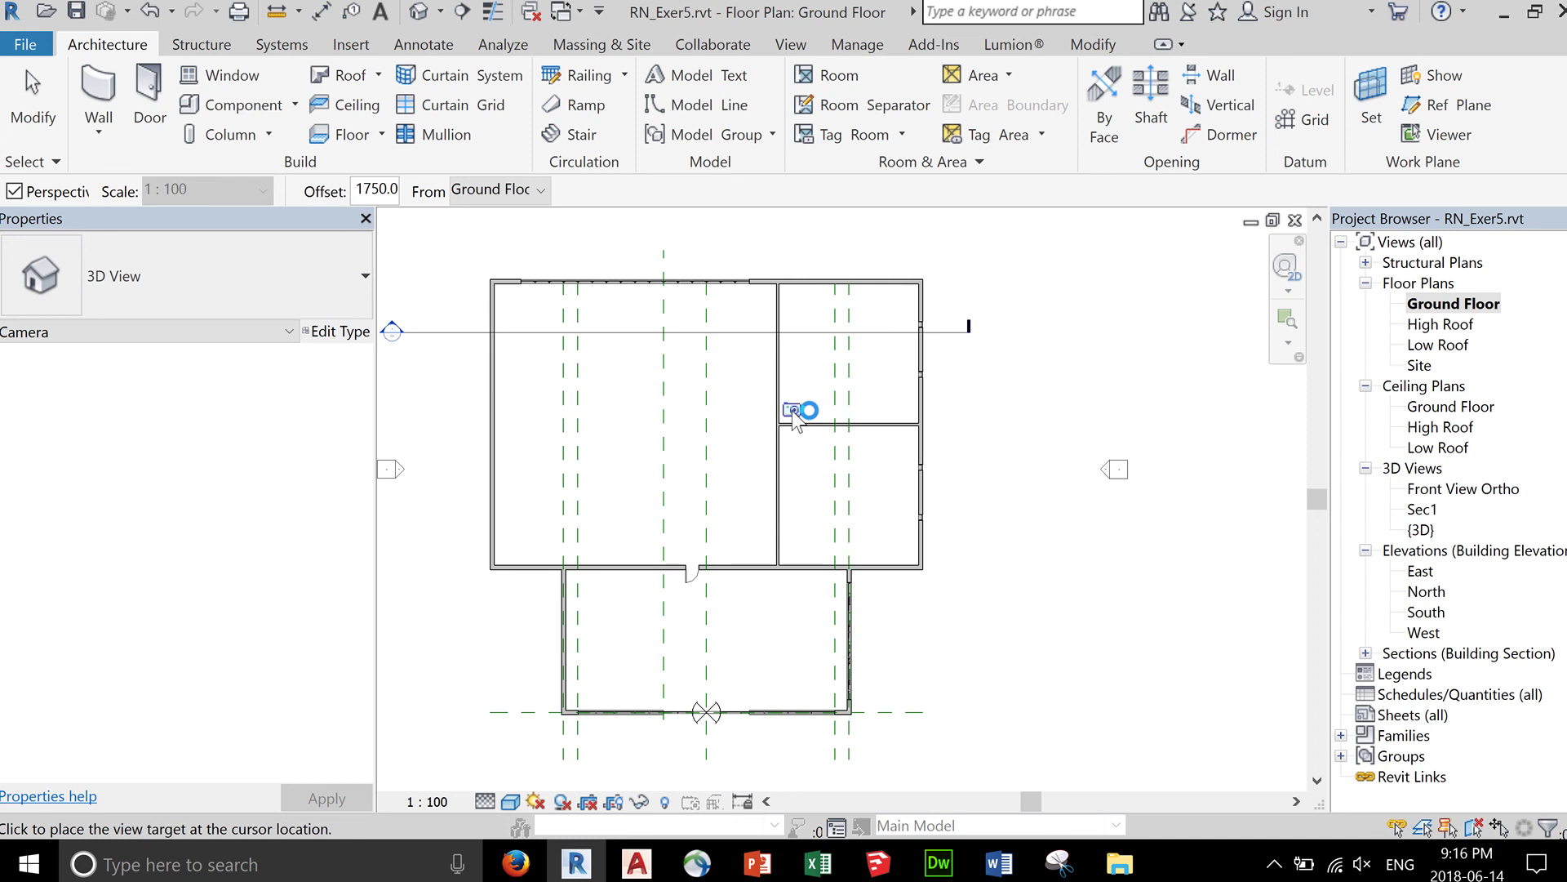
click(925, 275)
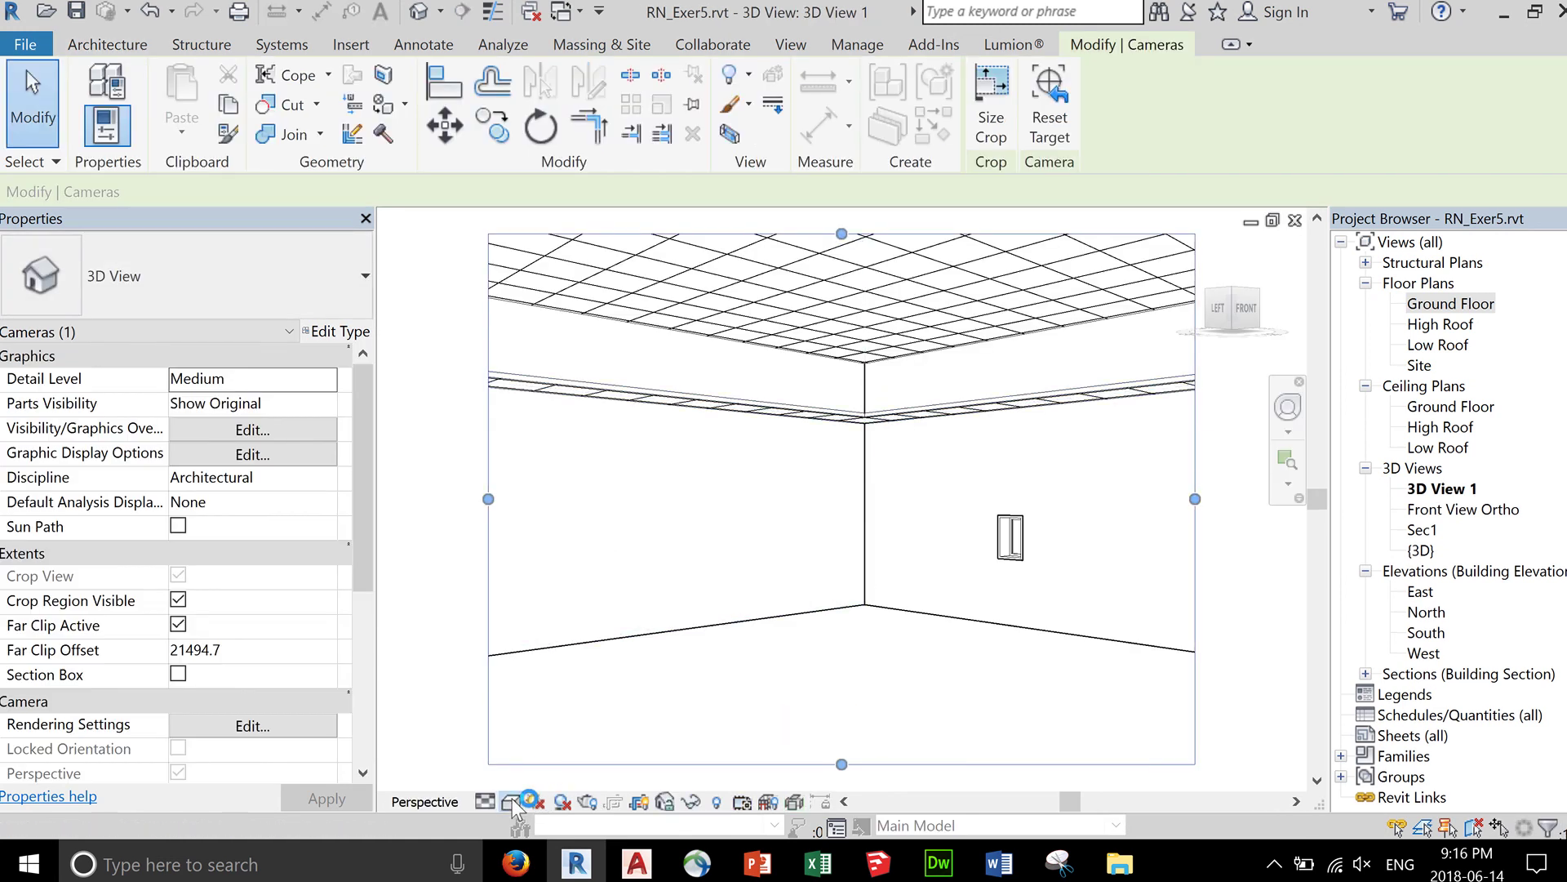
click(531, 804)
click(534, 720)
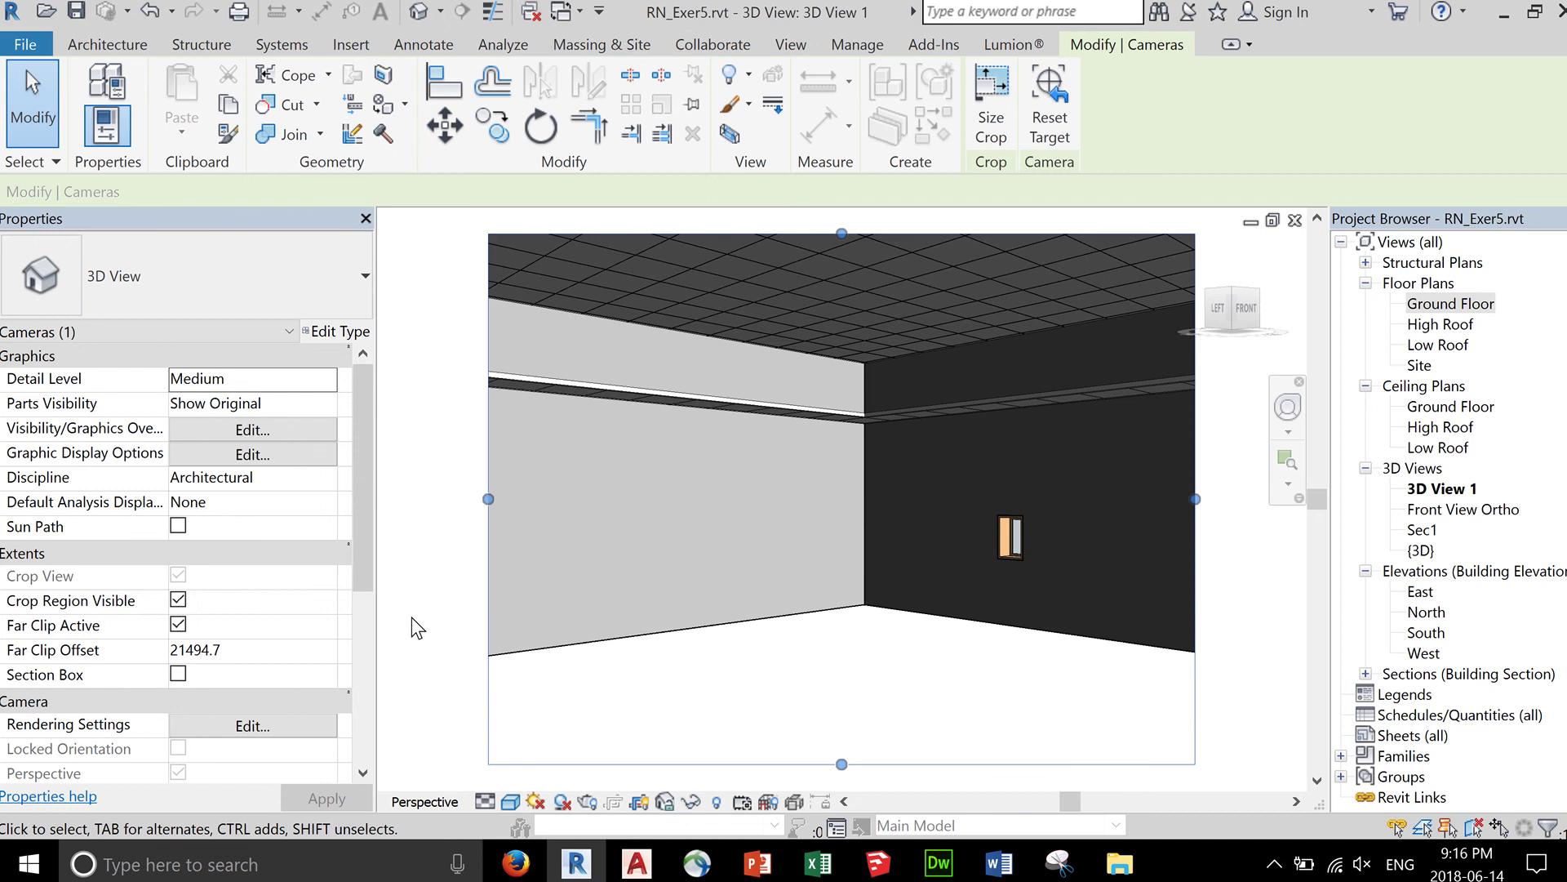